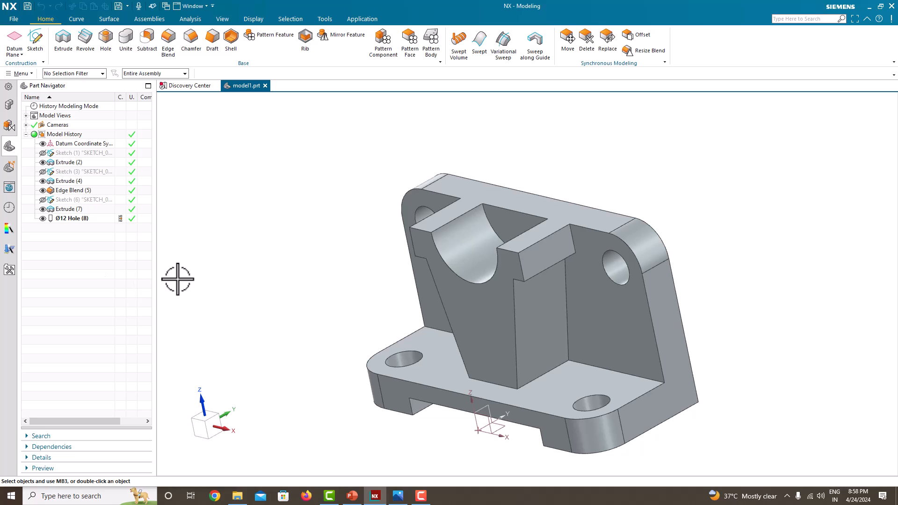
# Step: Create a new part model2.prt from the Model template in millimetres, in the folder E:\tutorial\Nx-2312\tutorial_27
pyautogui.click(13, 21)
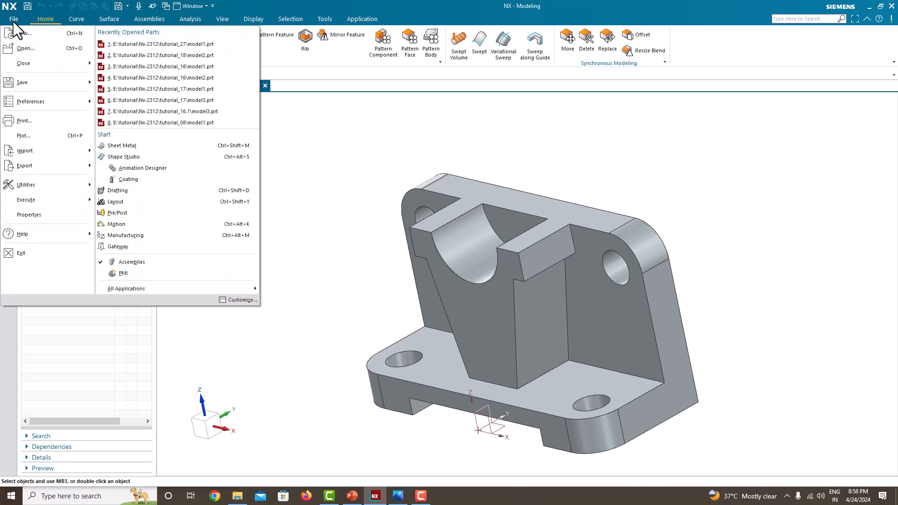
pyautogui.press('Escape')
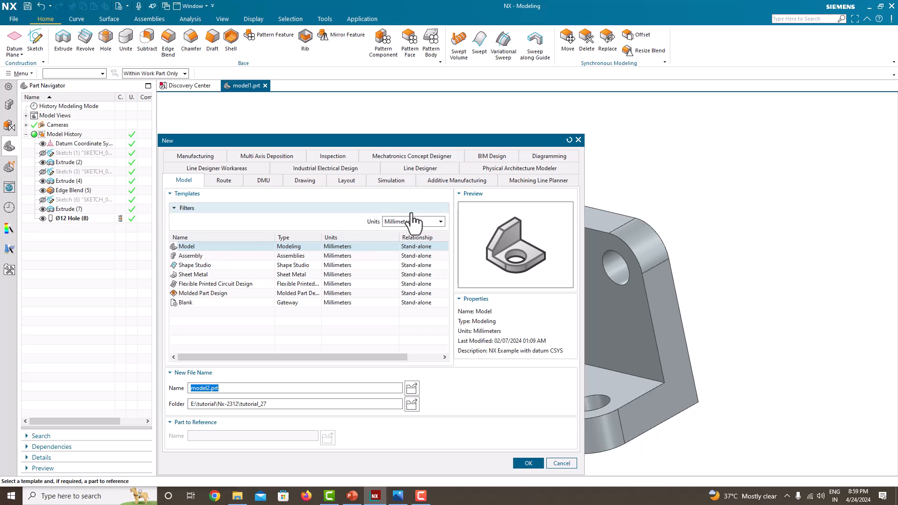
pyautogui.click(403, 223)
pyautogui.click(403, 229)
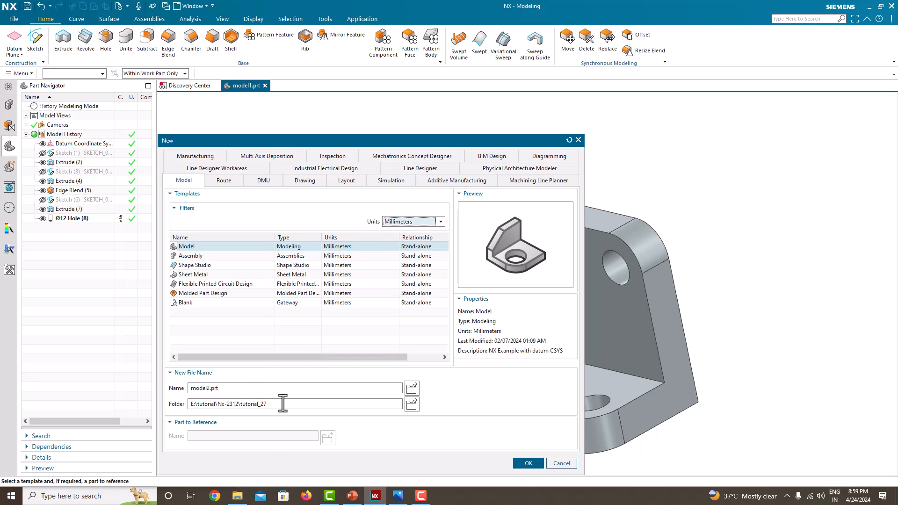
pyautogui.click(537, 464)
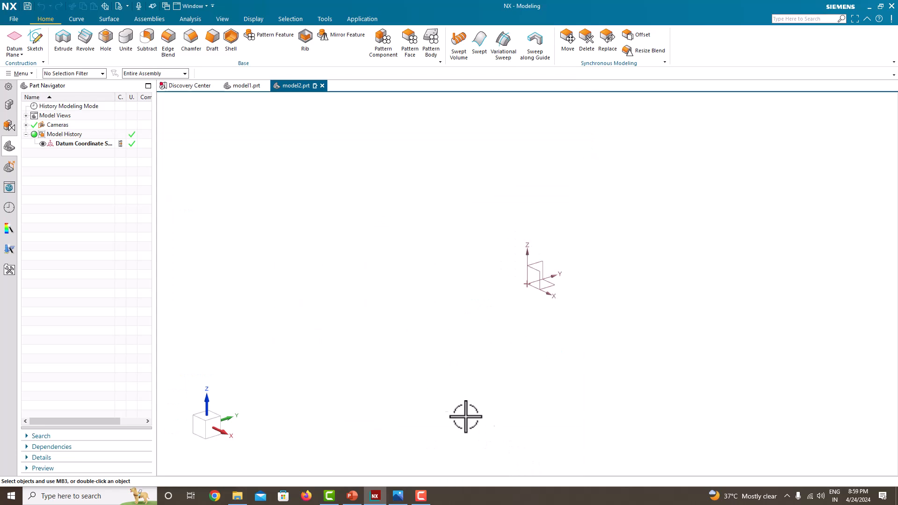
# Step: Arrange the reference drawing screenshot in a narrow window beside the modeling window and enlarge the drawing to 132%
pyautogui.press('super+Right')
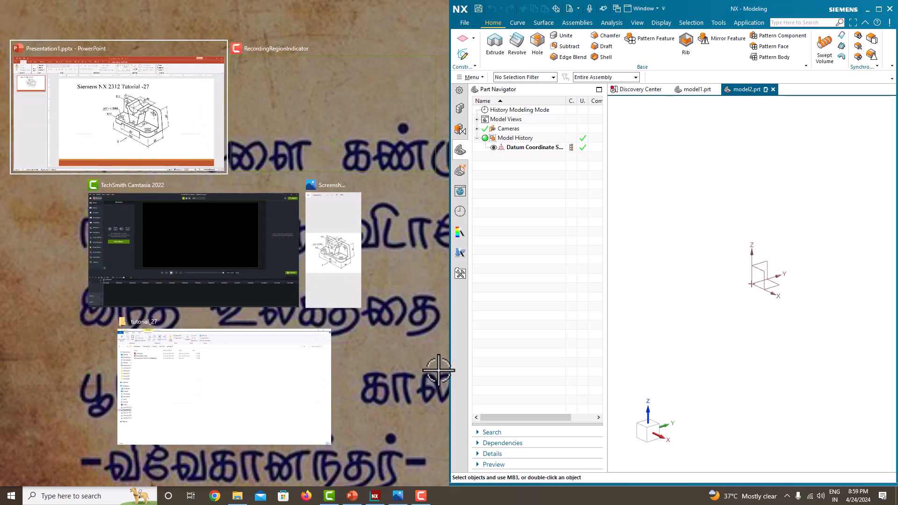
pyautogui.click(335, 281)
pyautogui.moveTo(447, 256); pyautogui.dragTo(235, 254)
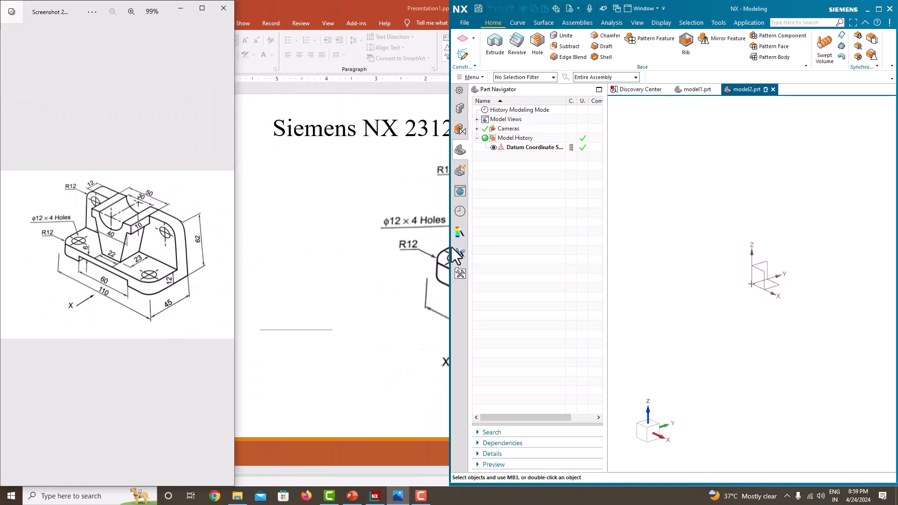
pyautogui.moveTo(450, 247); pyautogui.dragTo(234, 243)
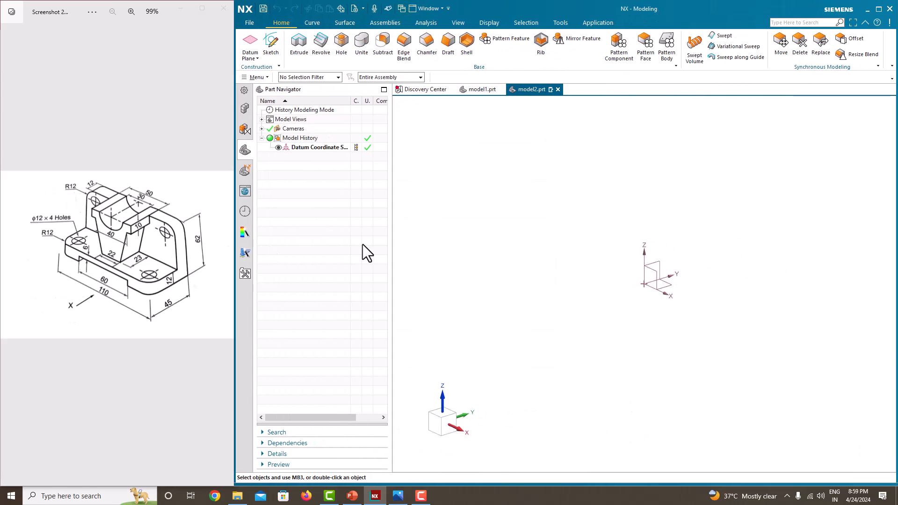
pyautogui.scroll(3, 187, 271)
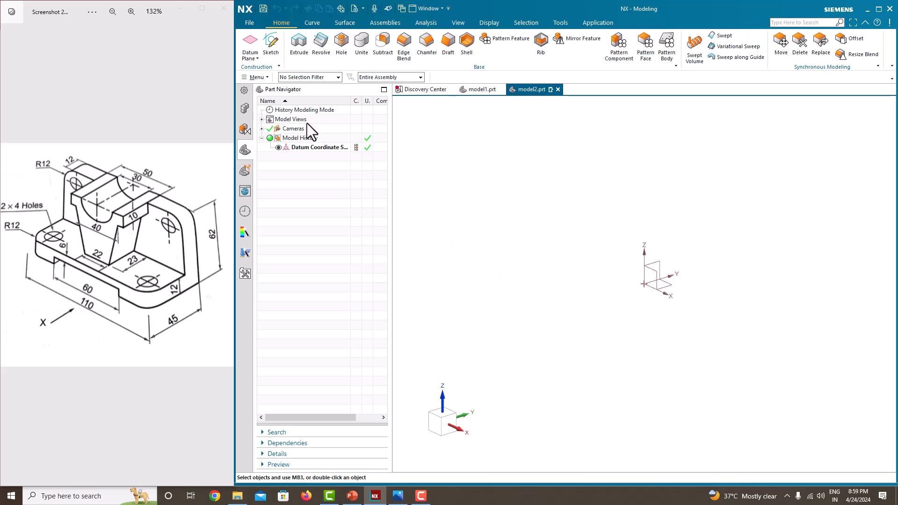
# Step: Create a sketch on the Right principal plane
pyautogui.click(275, 50)
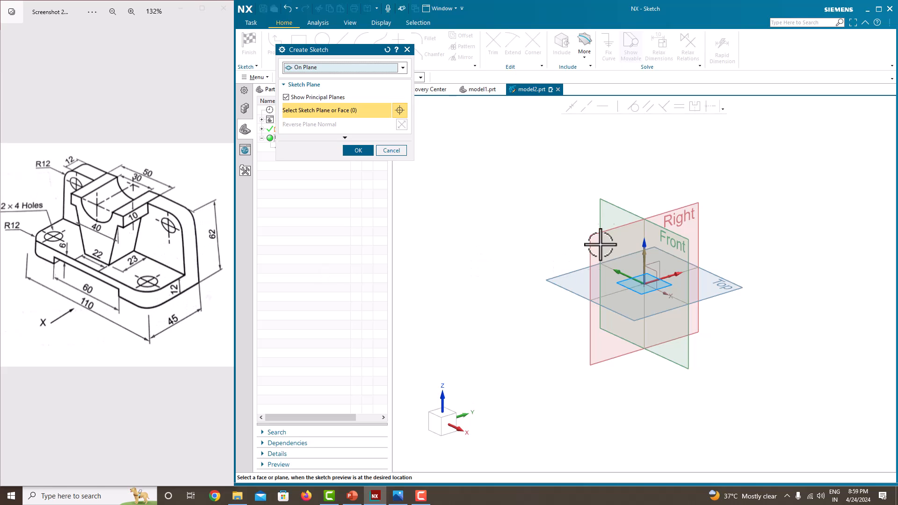
pyautogui.click(690, 208)
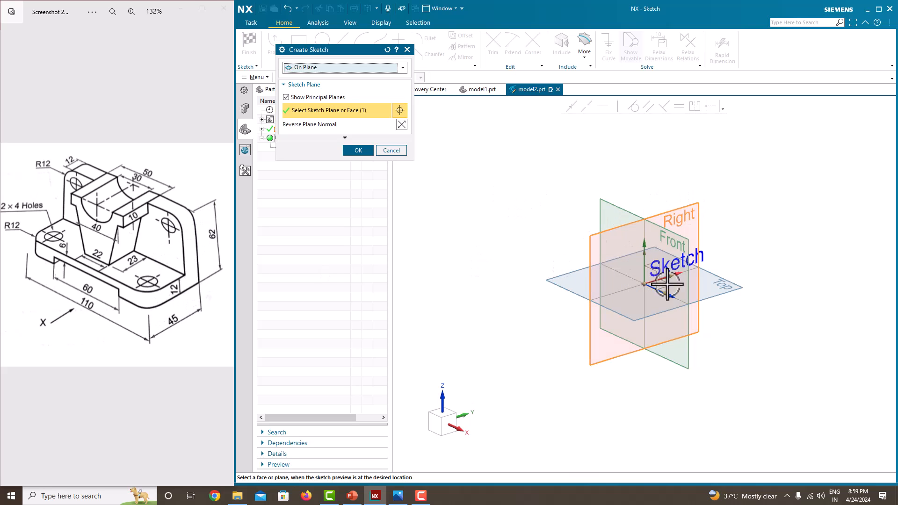
pyautogui.scroll(3, 649, 281)
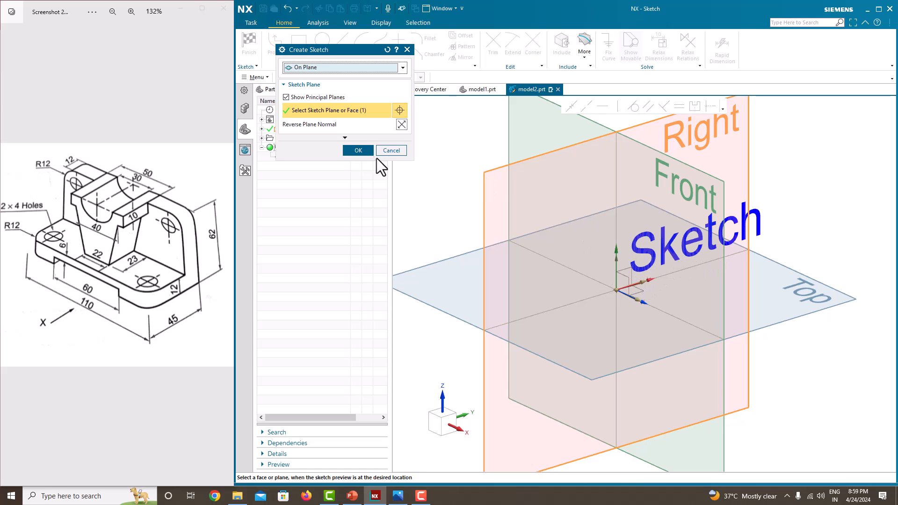
pyautogui.click(360, 150)
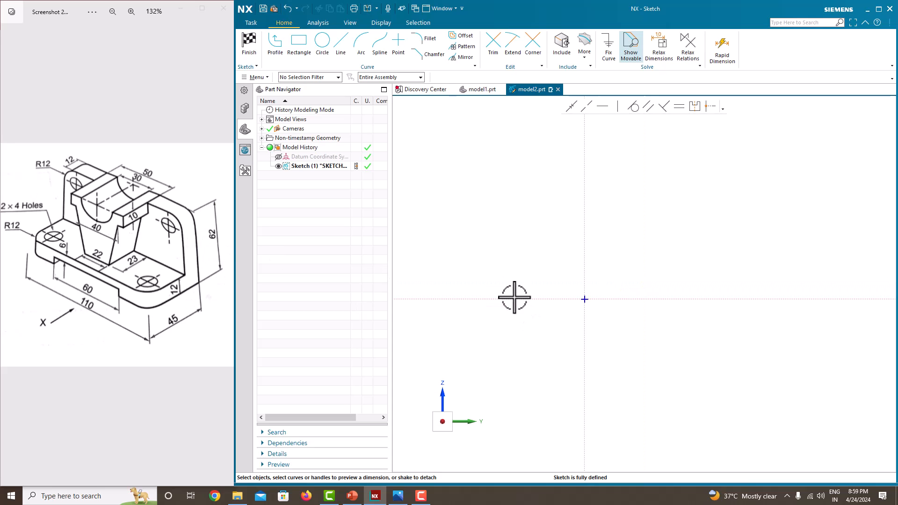
# Step: Sketch a flat rectangle about 120 by 21 mm at the origin and an upright rectangle about 93.5 mm tall on its far end
pyautogui.click(298, 52)
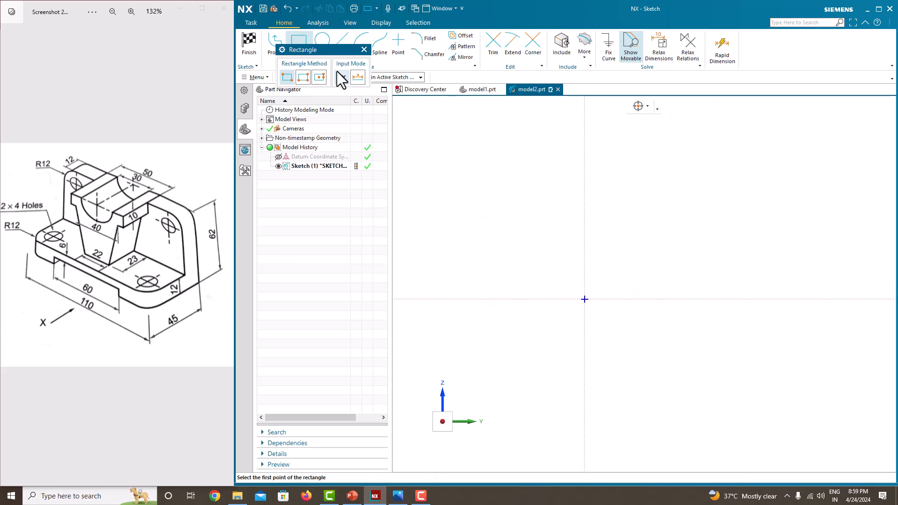
pyautogui.click(585, 280)
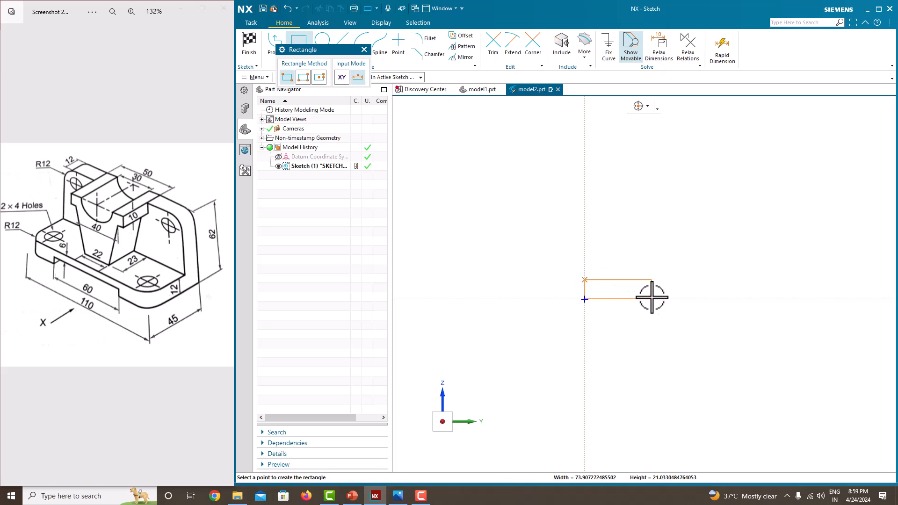
pyautogui.click(692, 299)
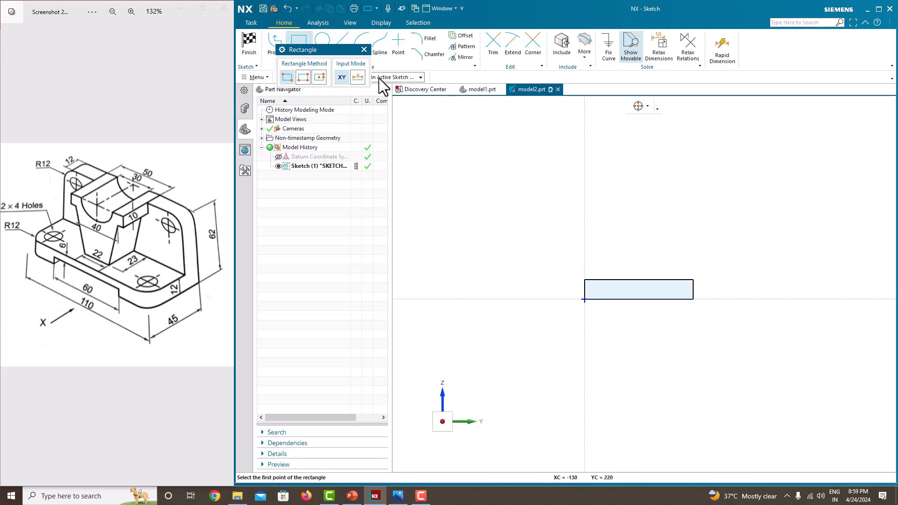
pyautogui.click(670, 195)
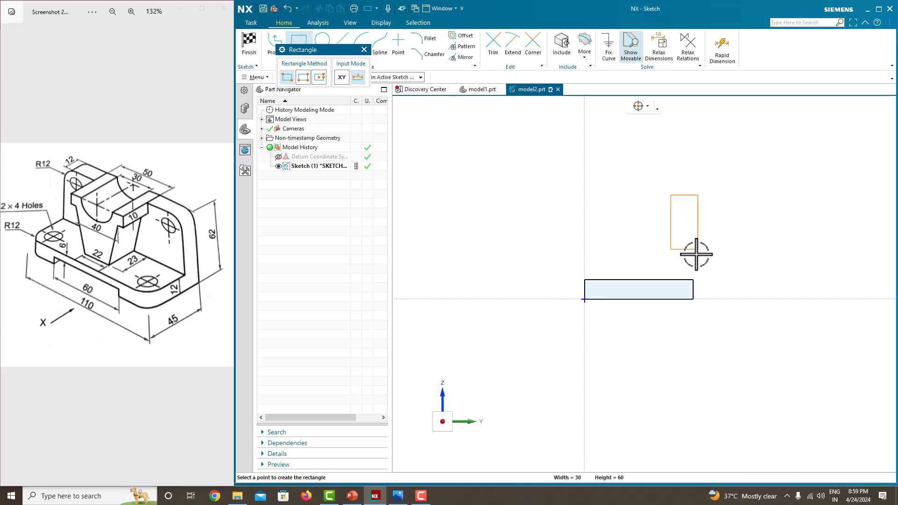
pyautogui.click(693, 279)
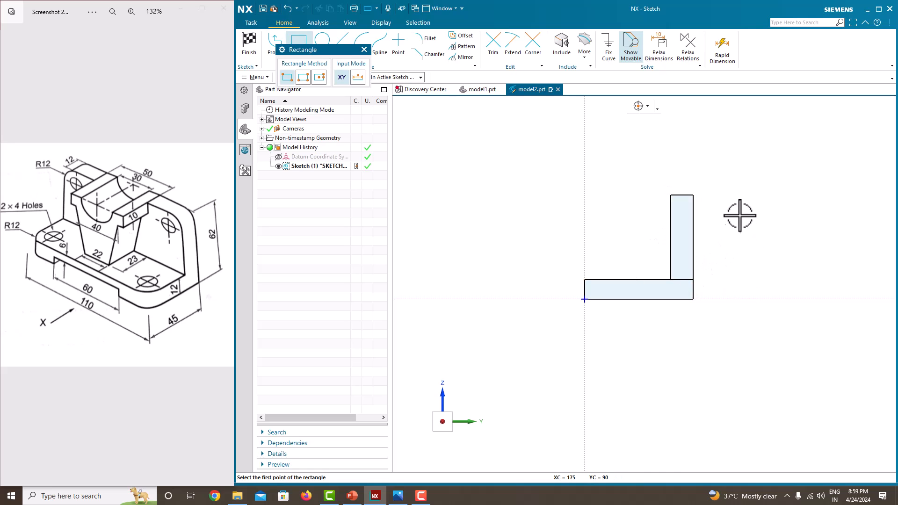
pyautogui.click(364, 50)
# Step: Trim the line segment between the two rectangles to merge them into one L-shaped profile
pyautogui.click(497, 56)
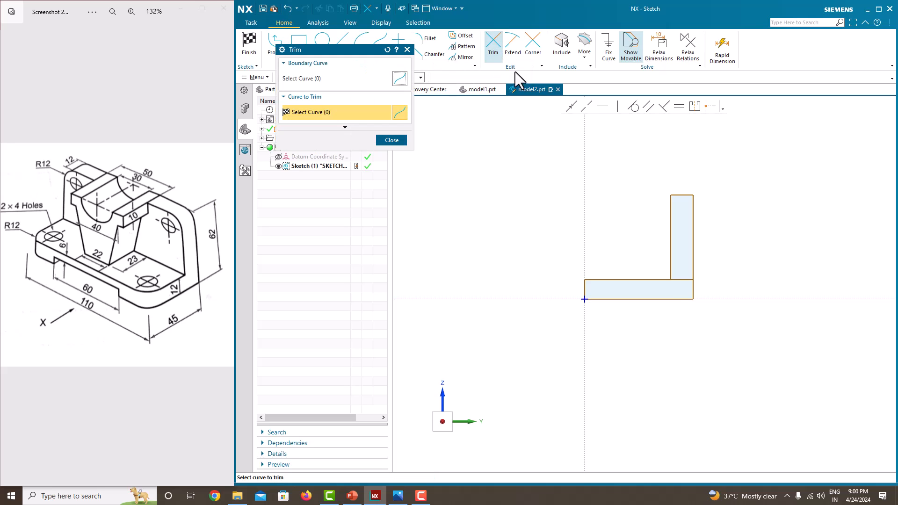
pyautogui.scroll(3, 698, 303)
pyautogui.click(667, 256)
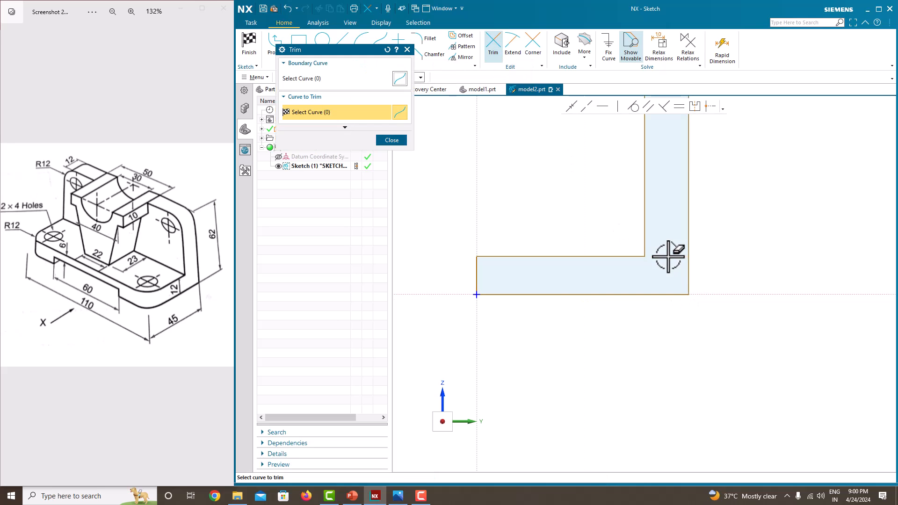
pyautogui.click(392, 140)
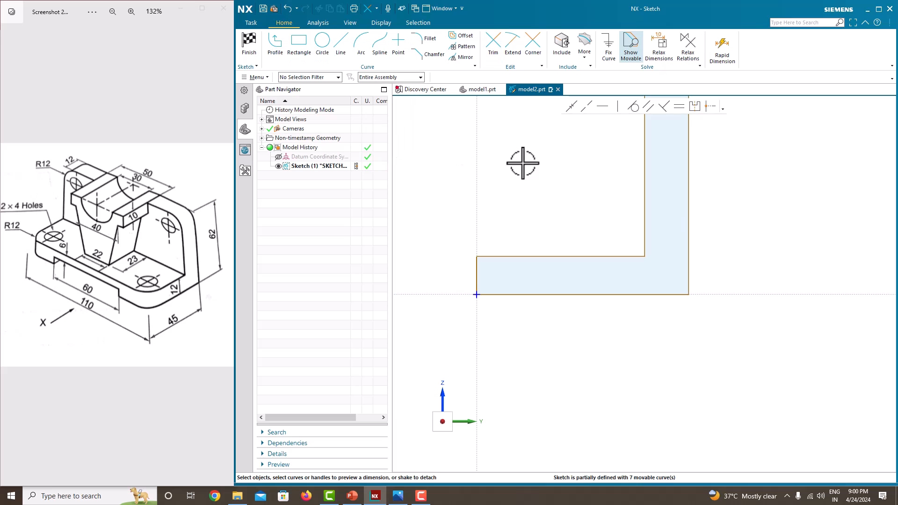
# Step: Delete the two collinear vertical segments forming the outer back edge of the L-shaped profile
pyautogui.click(688, 203)
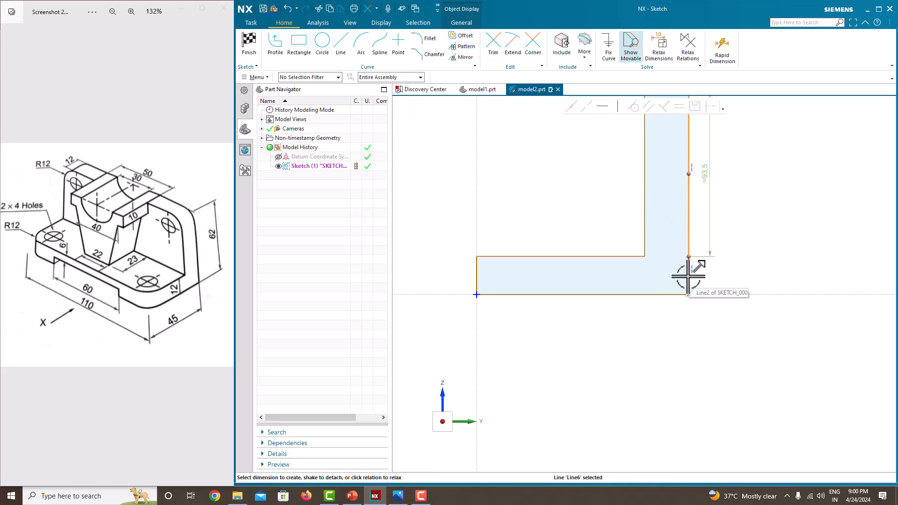
pyautogui.press('Delete')
pyautogui.scroll(-3, 677, 267)
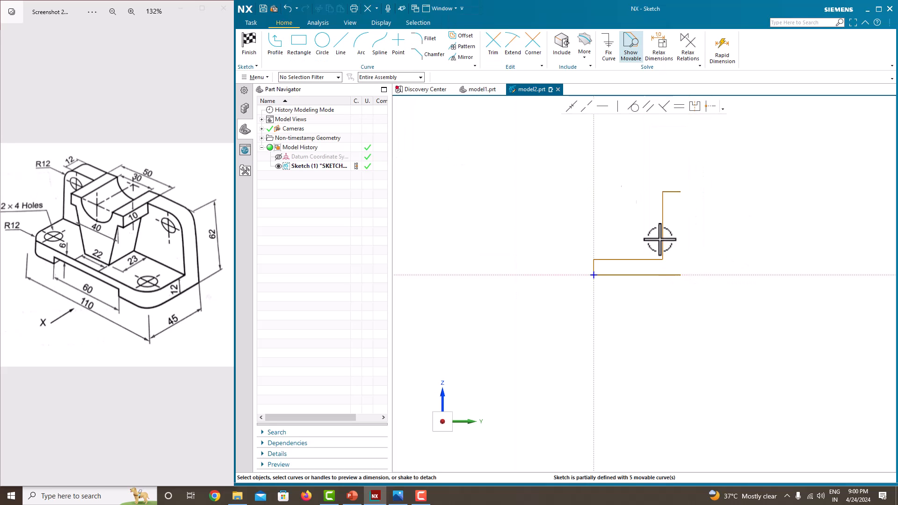
# Step: Close the L-shaped profile with a single vertical line from the top edge's open end to the bottom edge's open end
pyautogui.click(274, 47)
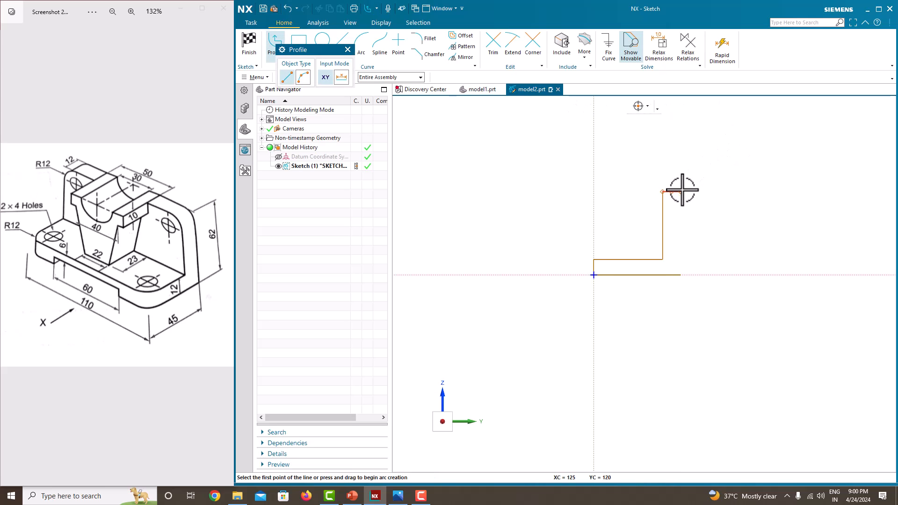
pyautogui.scroll(4, 681, 191)
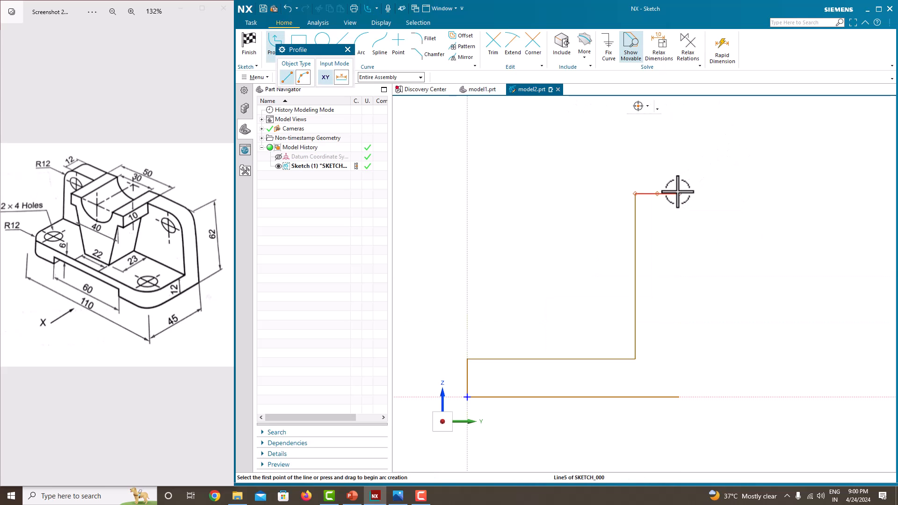
pyautogui.click(679, 193)
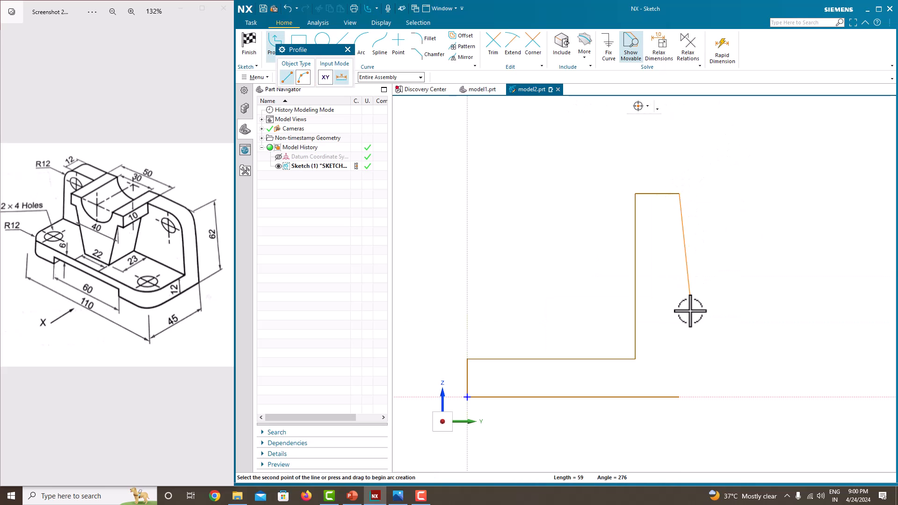
pyautogui.click(679, 397)
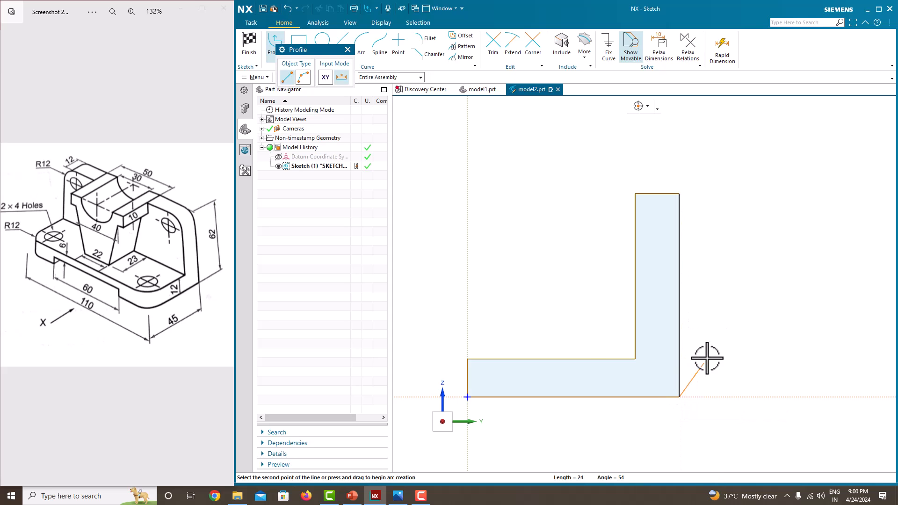
pyautogui.press('Escape')
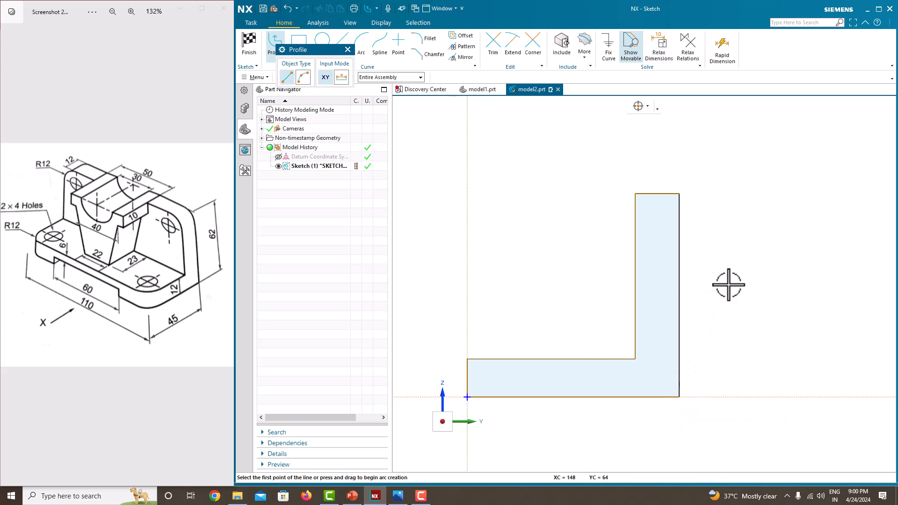
pyautogui.press('Escape')
pyautogui.scroll(-2, 728, 285)
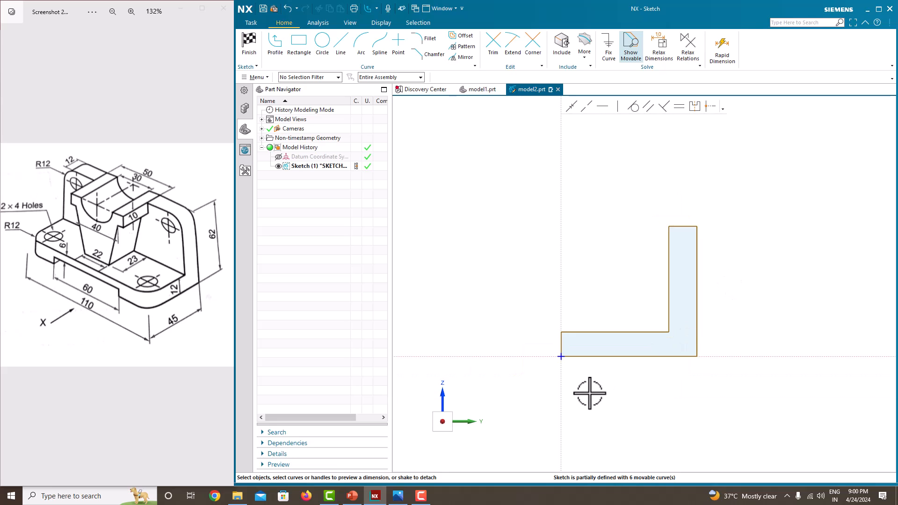
# Step: Dimension the profile's bottom edge to 45 mm and scale the entire sketch to match
pyautogui.click(625, 357)
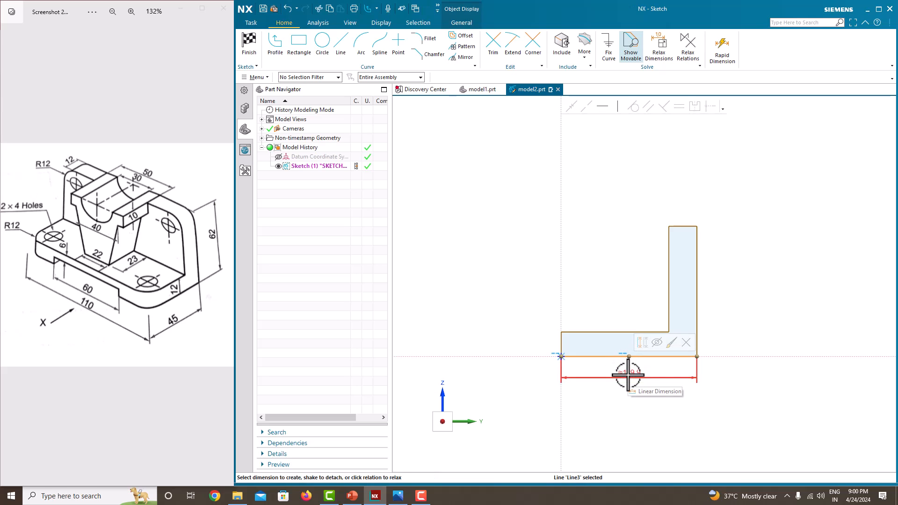
pyautogui.click(628, 374)
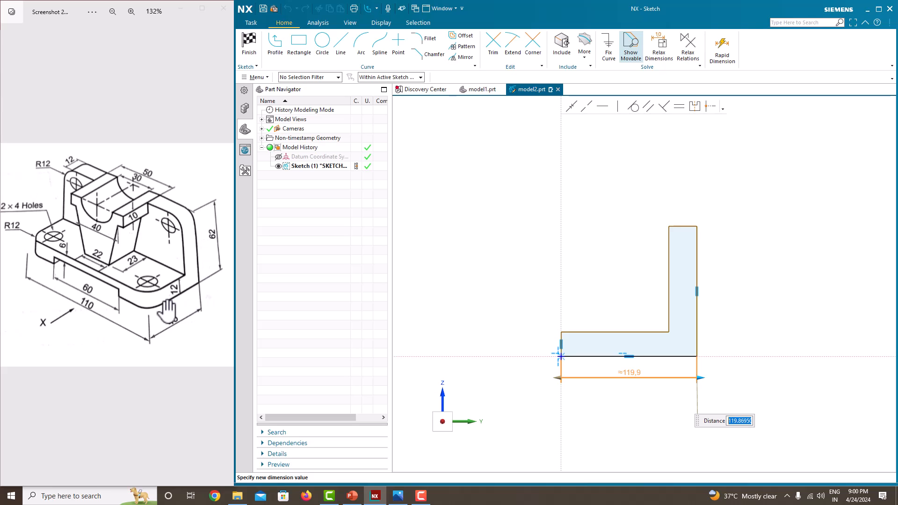
pyautogui.press('Return')
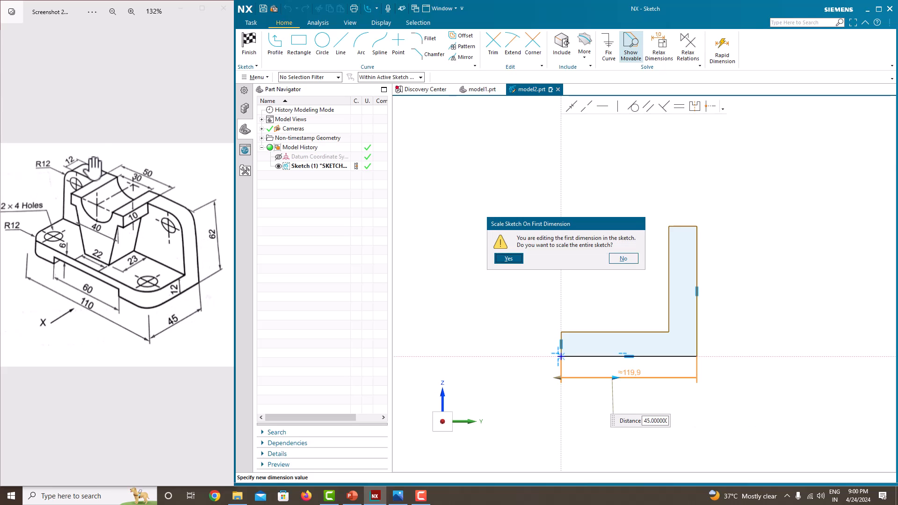
pyautogui.click(507, 258)
pyautogui.scroll(5, 571, 355)
pyautogui.scroll(-3, 622, 376)
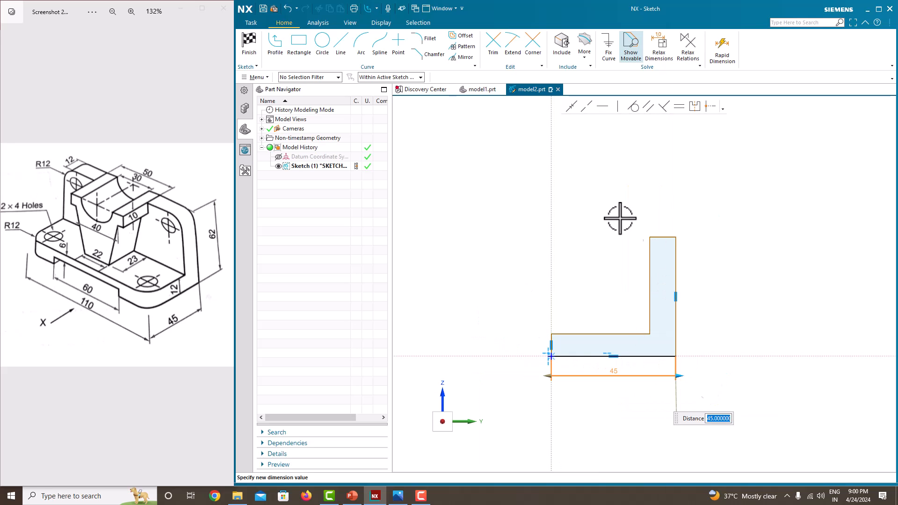
pyautogui.click(724, 310)
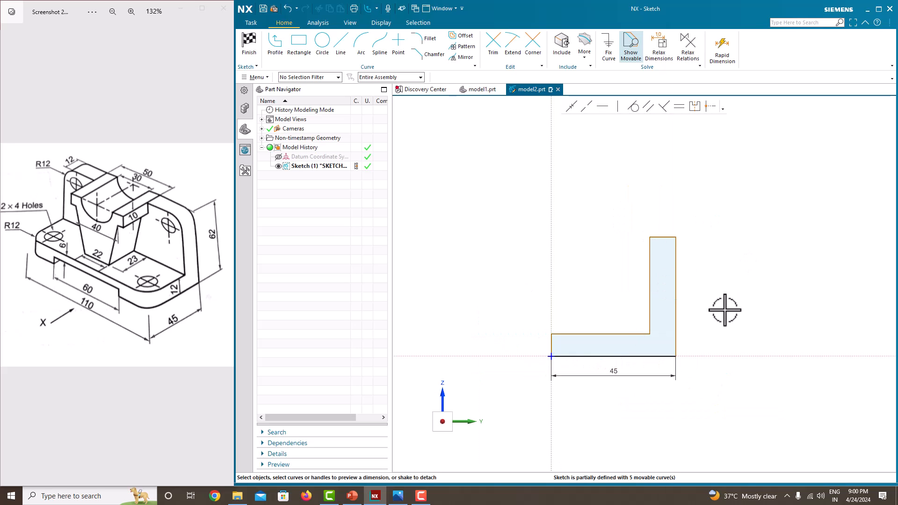
# Step: Dimension the outer vertical edge of the L-shaped profile to 62 mm
pyautogui.click(675, 335)
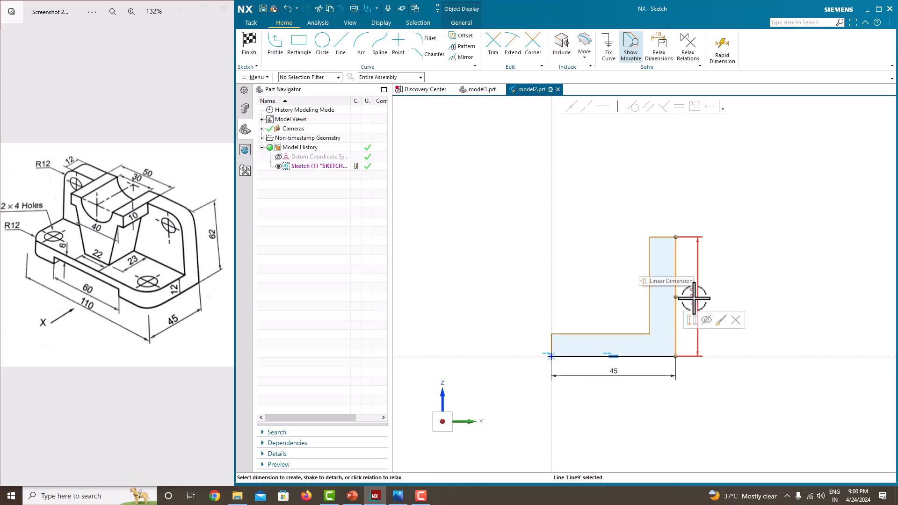
pyautogui.click(693, 298)
pyautogui.write('62')
pyautogui.press('Return')
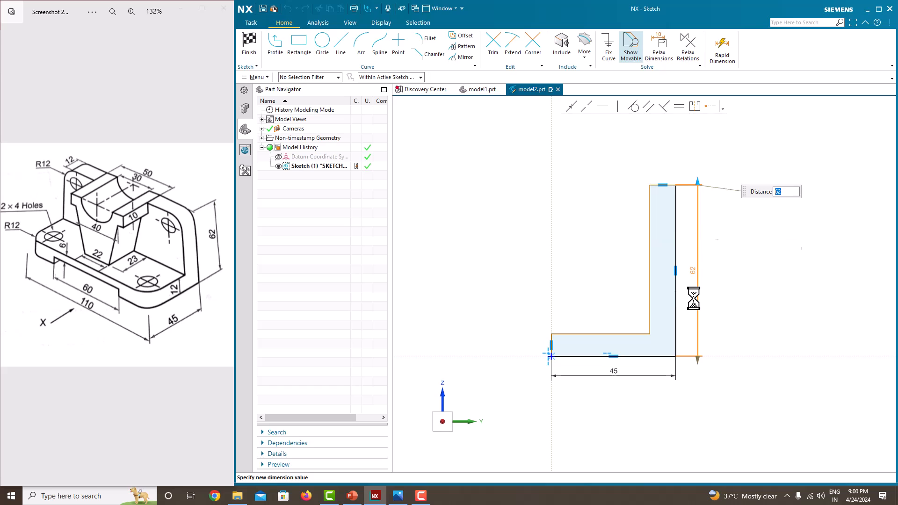
# Step: Make the base's short front vertical edge equal in length to the top edge of the L-shaped profile
pyautogui.click(770, 273)
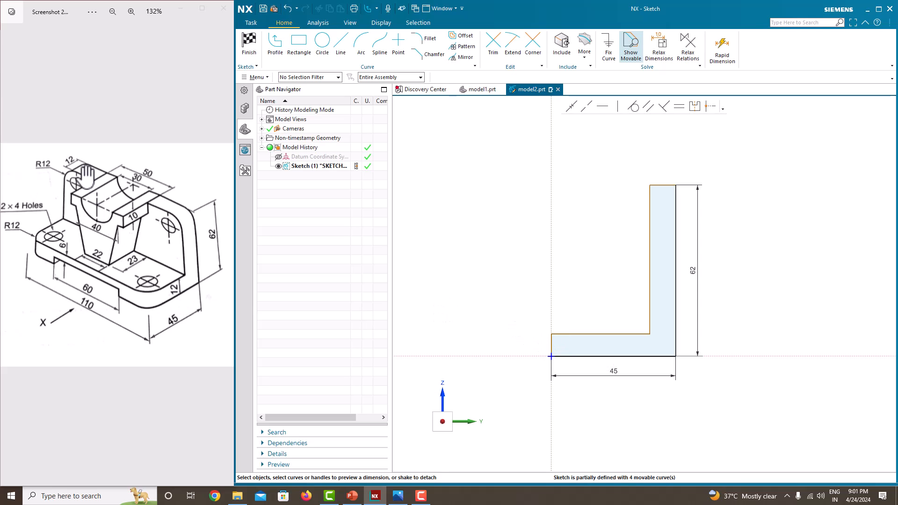
pyautogui.click(551, 341)
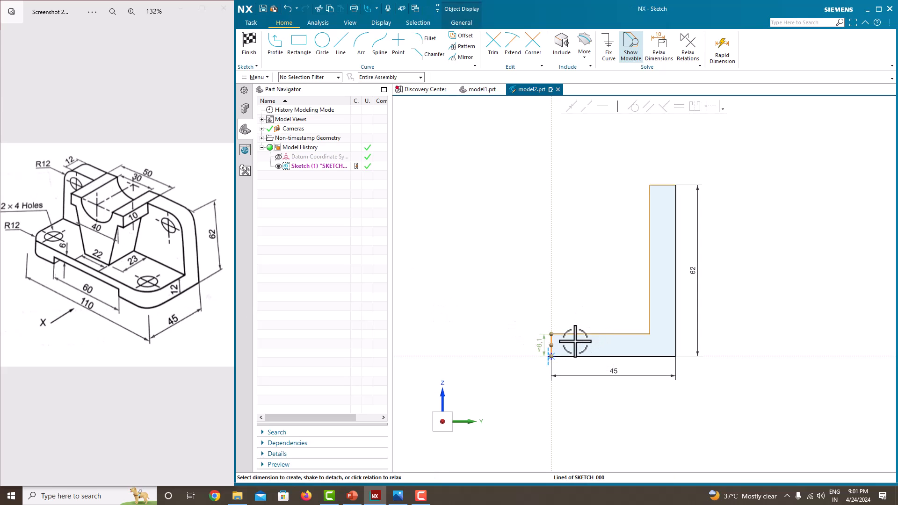
pyautogui.click(665, 184)
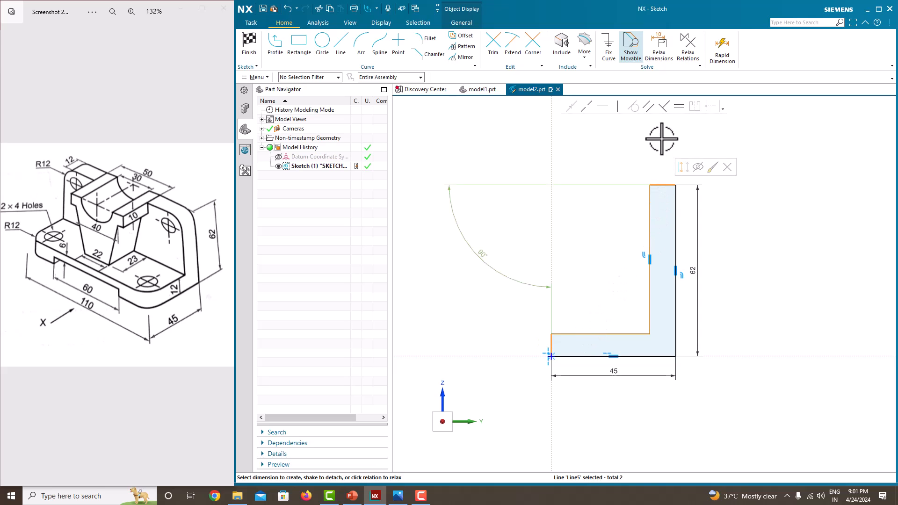
pyautogui.click(677, 106)
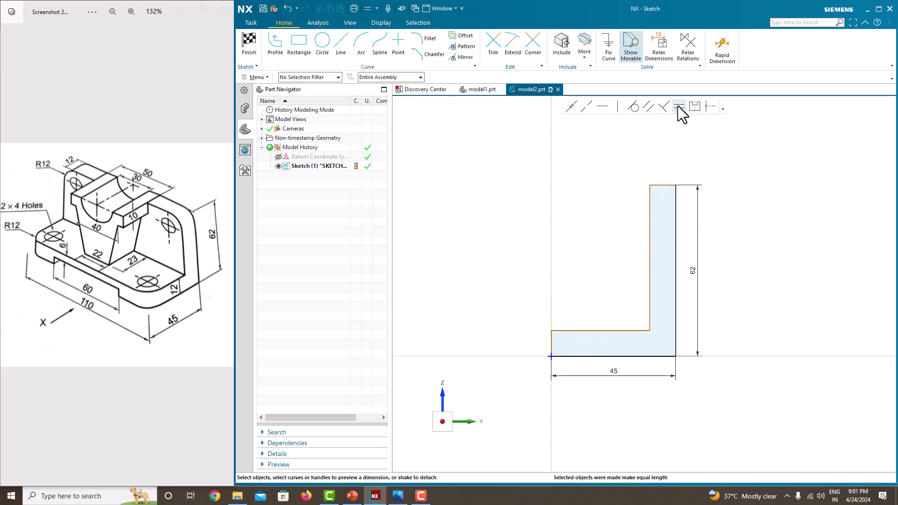
# Step: Dimension the top edge of the L-shaped profile to 12 mm
pyautogui.click(663, 186)
pyautogui.click(663, 174)
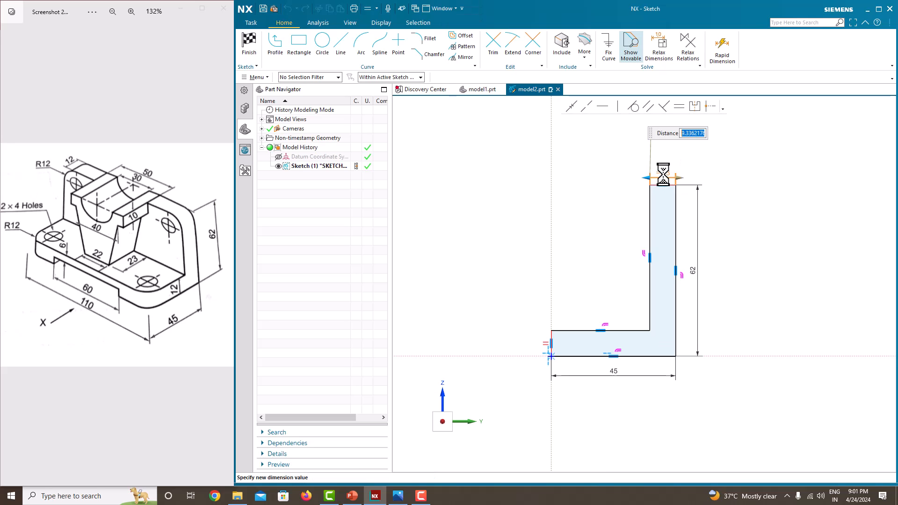
pyautogui.write('12')
pyautogui.press('Return')
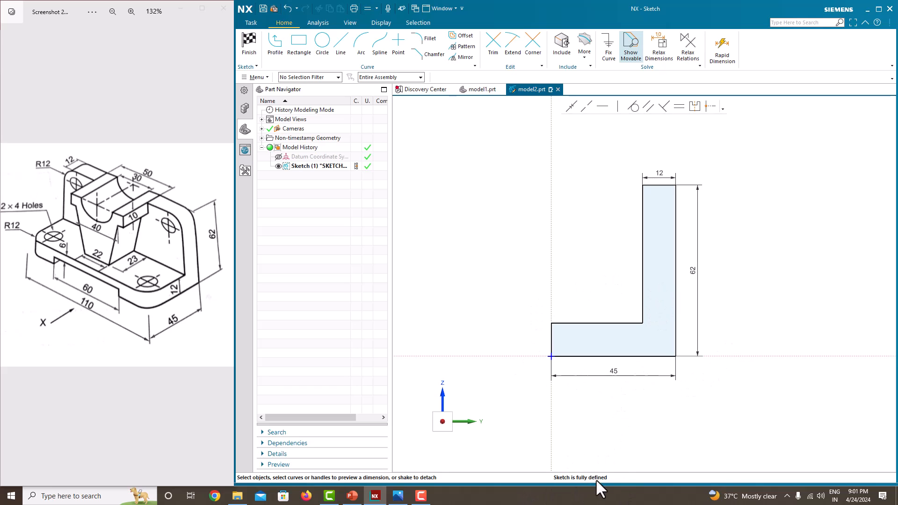
# Step: Finish the sketch and extrude the L-shaped profile with a symmetric width of 100 mm
pyautogui.rightClick(746, 245)
pyautogui.click(747, 247)
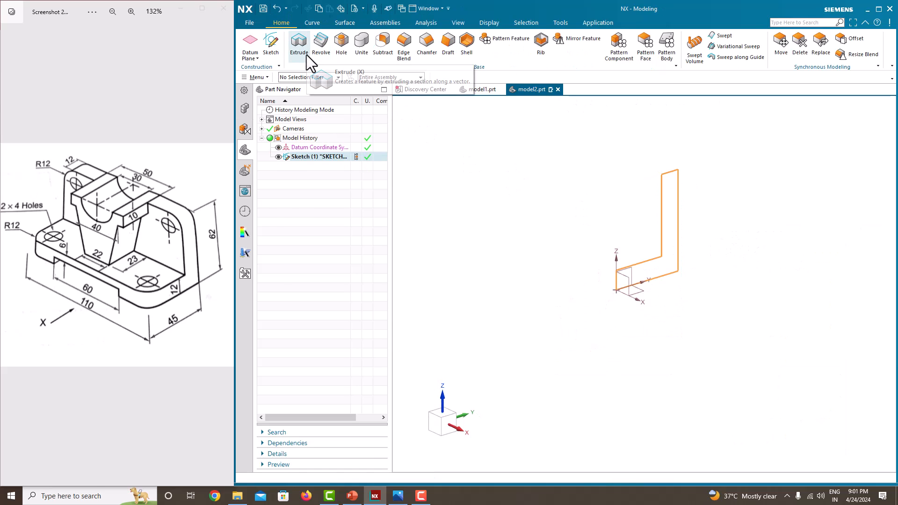
pyautogui.click(307, 55)
pyautogui.doubleClick(370, 181)
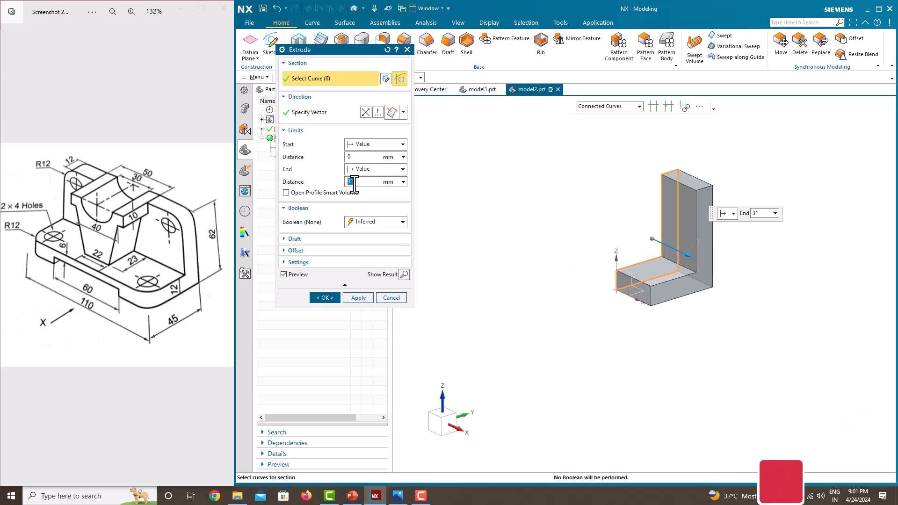
pyautogui.click(374, 185)
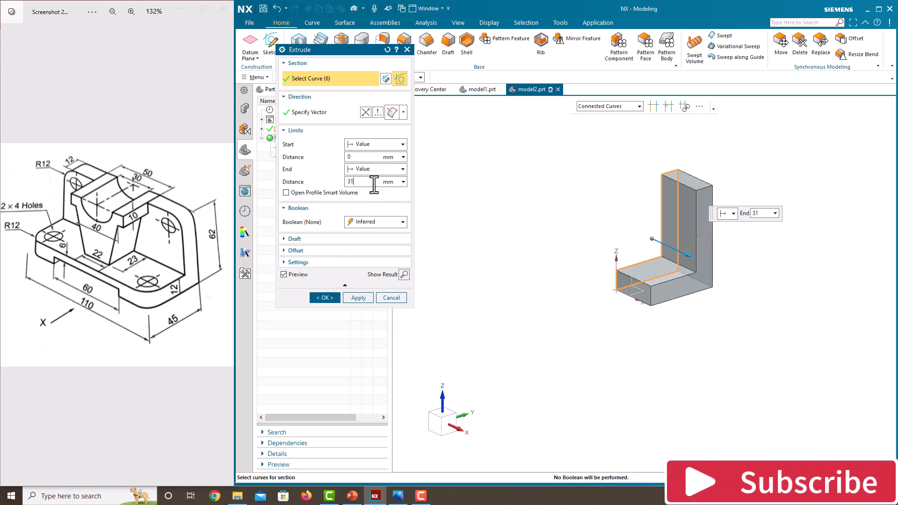
pyautogui.click(365, 169)
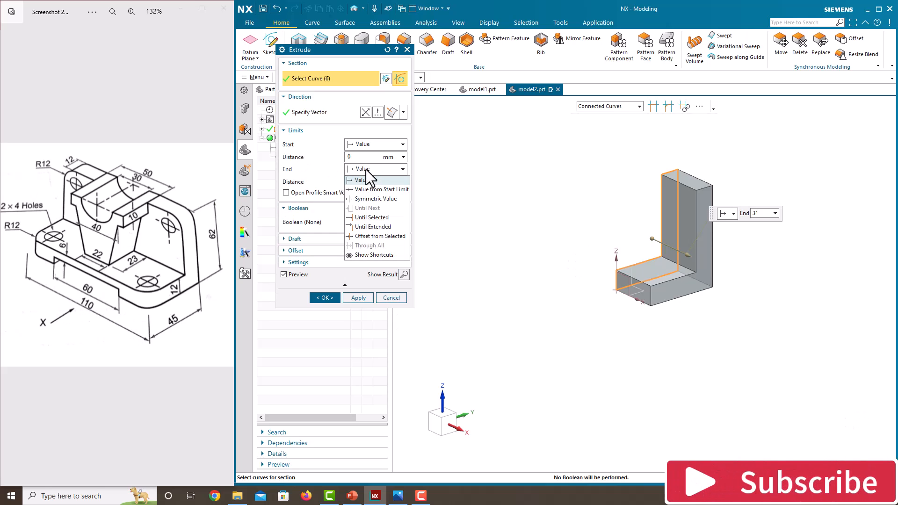
pyautogui.click(371, 200)
pyautogui.write('100')
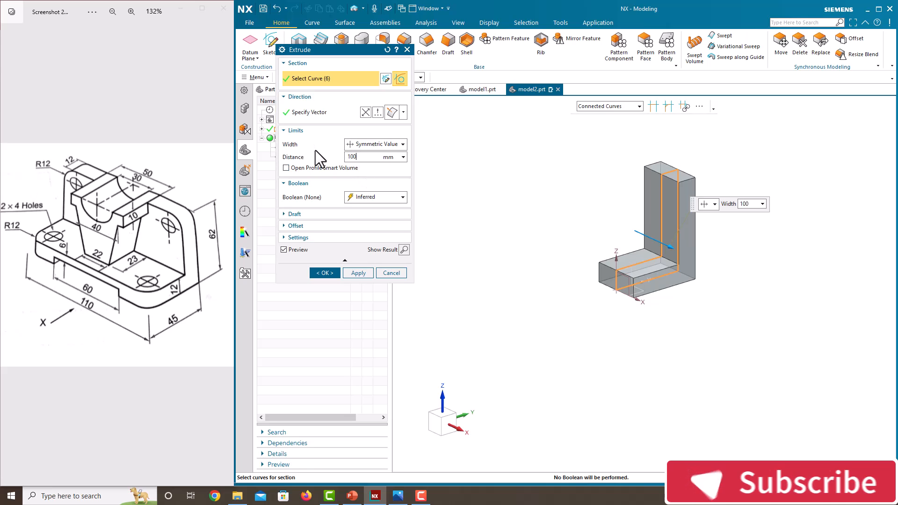
pyautogui.press('Return')
pyautogui.click(329, 272)
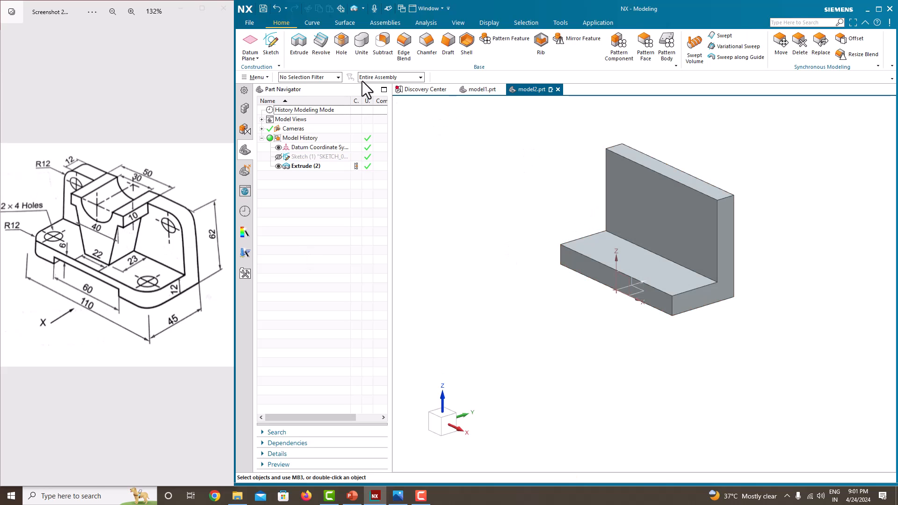
# Step: Start a new sketch on the inner front face of the bracket's upright wall
pyautogui.click(276, 52)
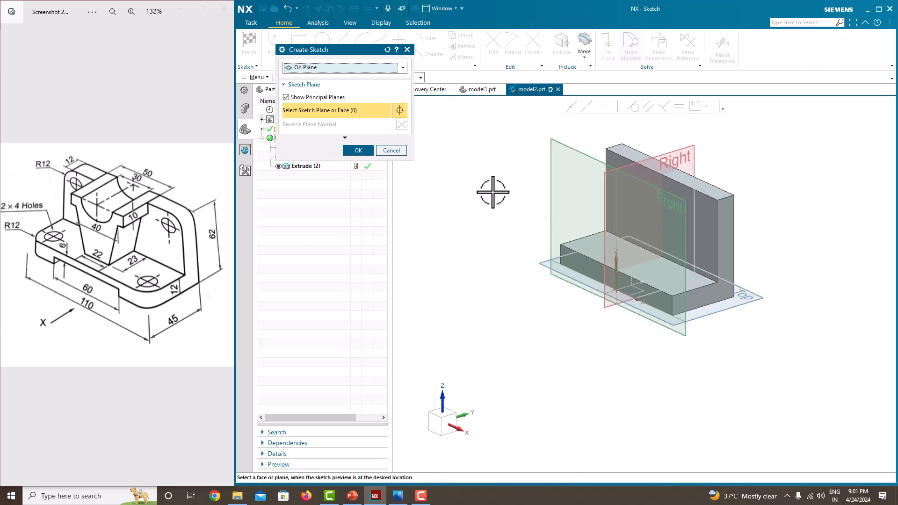
pyautogui.click(688, 191)
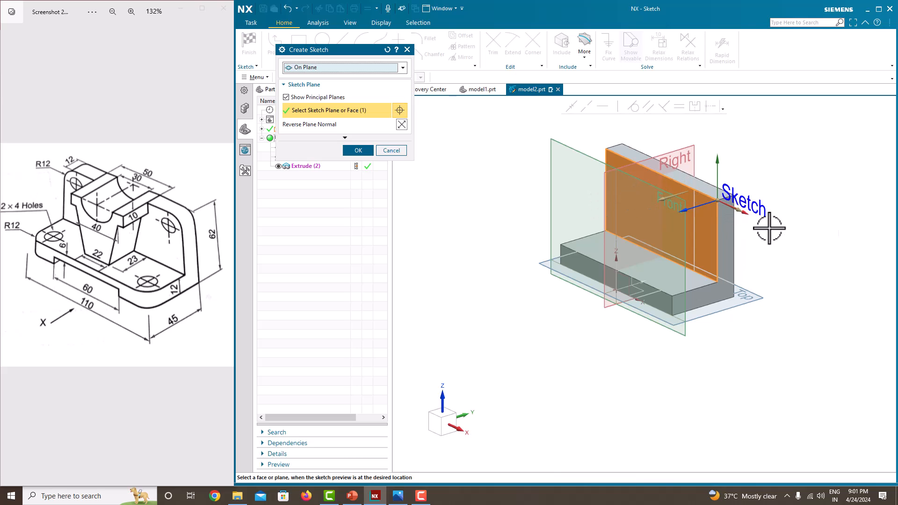
pyautogui.click(358, 150)
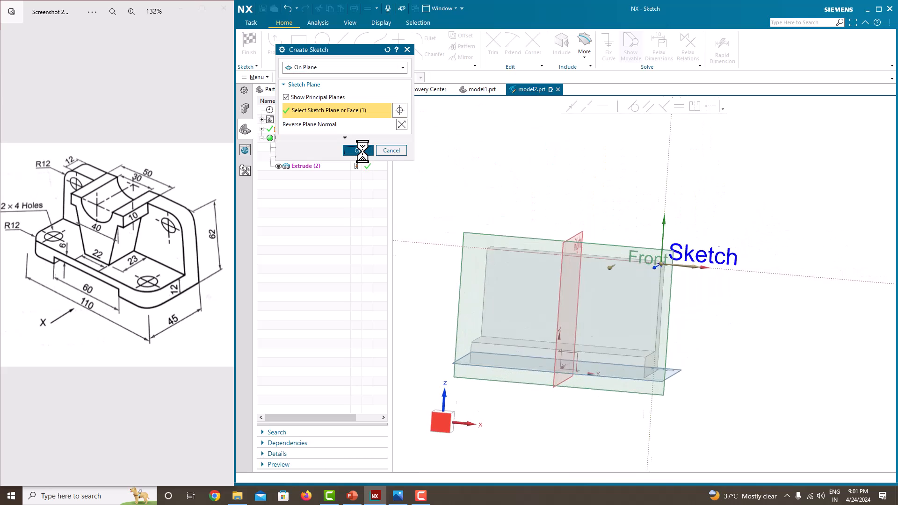
# Step: Draw connected lines along the wall's top edge, vertically down at the right end, and back inward to form a small ledge
pyautogui.scroll(-3, 579, 286)
pyautogui.scroll(-2, 498, 341)
pyautogui.scroll(3, 633, 301)
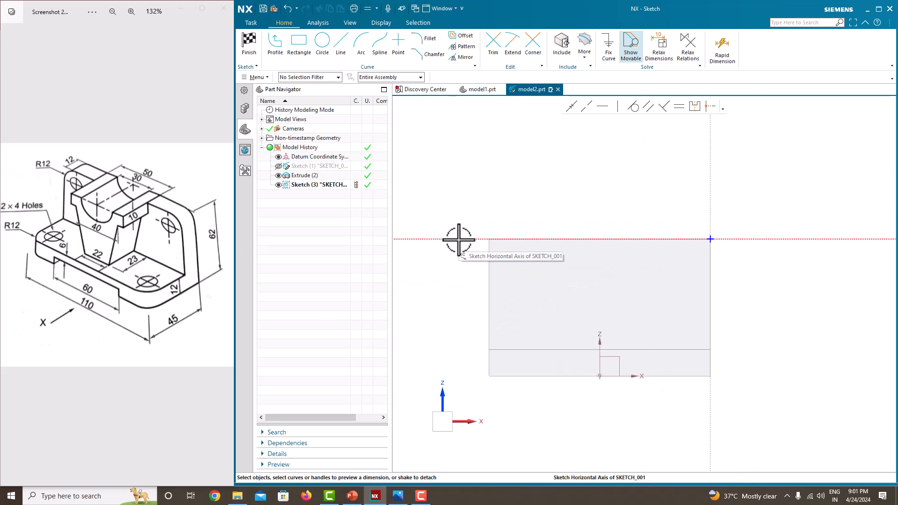
pyautogui.click(277, 50)
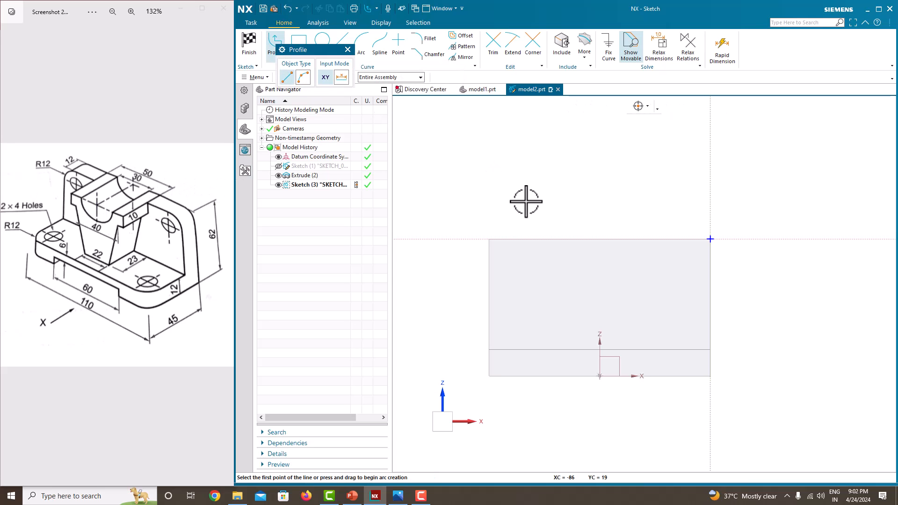
pyautogui.click(549, 239)
pyautogui.press('Escape')
pyautogui.click(391, 77)
pyautogui.click(386, 87)
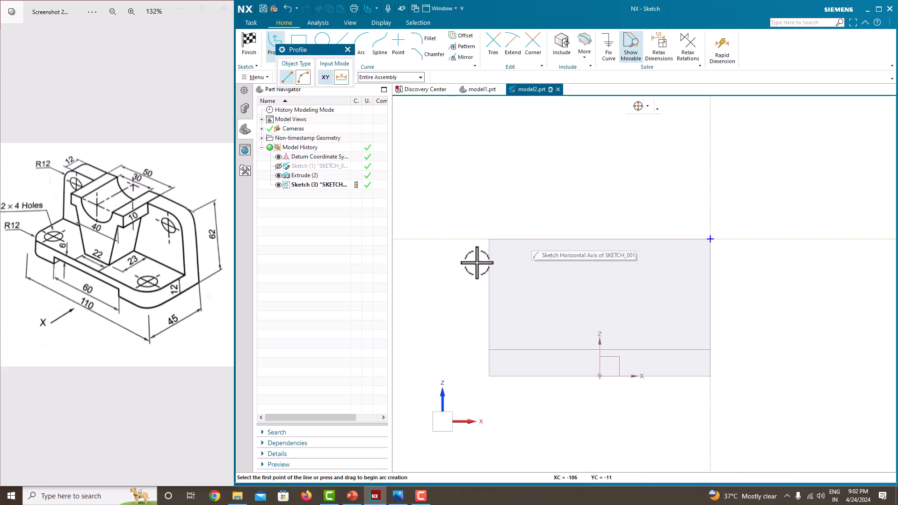
pyautogui.click(541, 239)
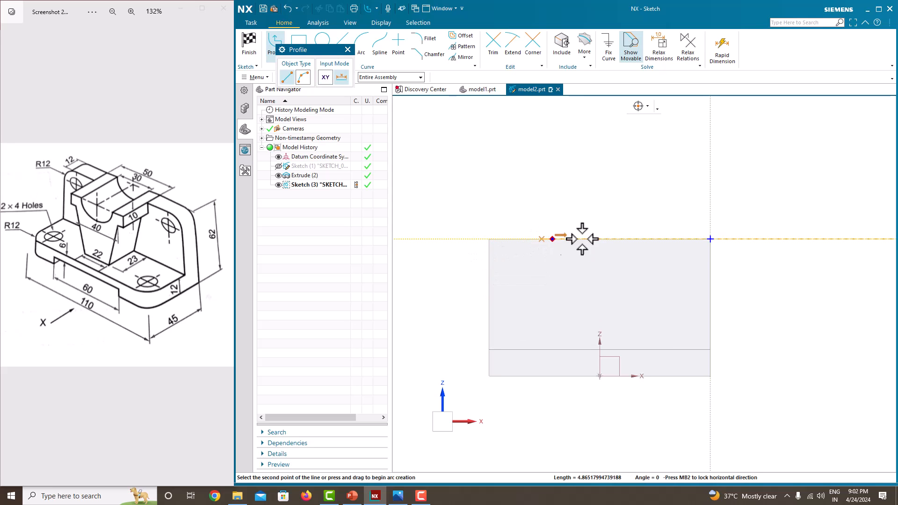
pyautogui.click(674, 239)
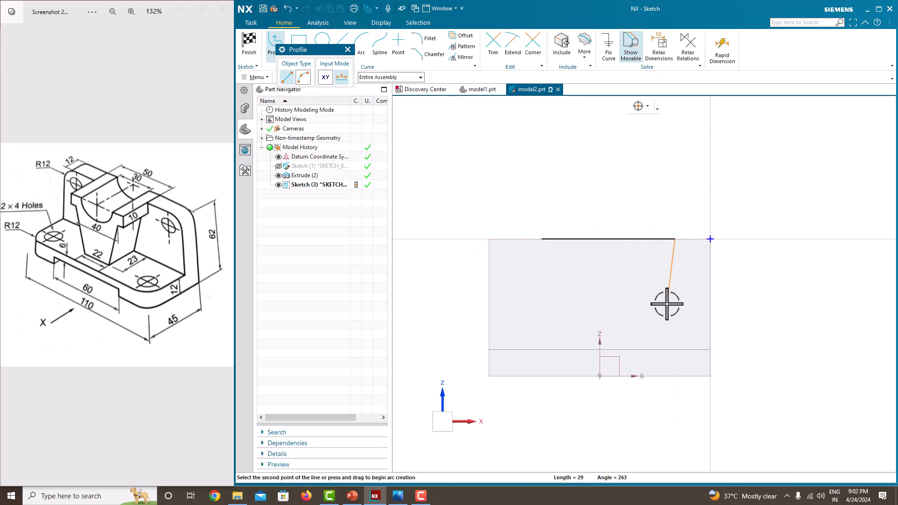
pyautogui.click(674, 265)
pyautogui.click(649, 267)
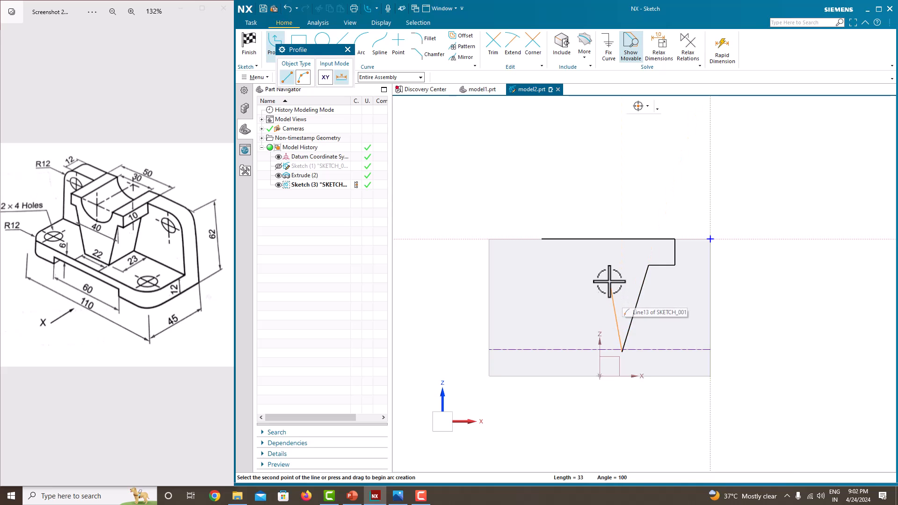
# Step: Delete the slanted line and redraw it from the ledge's inner end down to the base plate's upper edge
pyautogui.press('Escape')
pyautogui.press('Escape')
pyautogui.click(629, 328)
pyautogui.press('Delete')
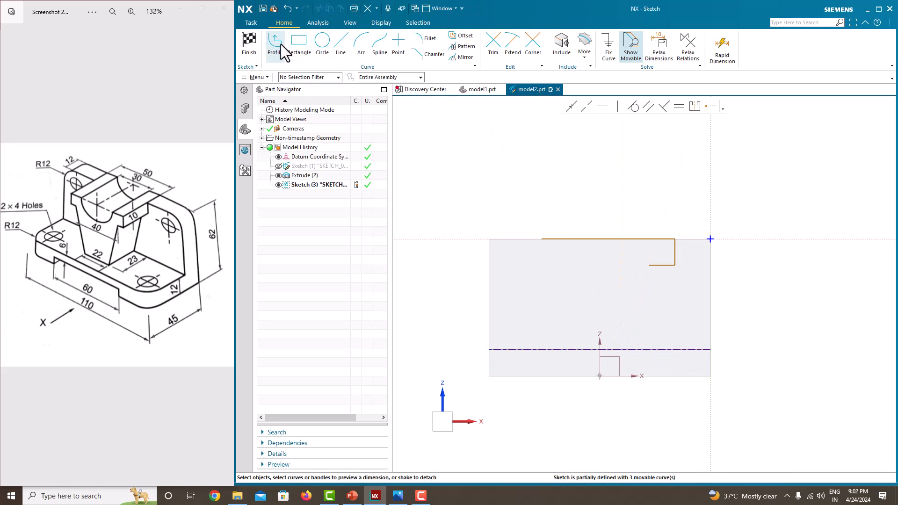
pyautogui.click(281, 44)
pyautogui.click(648, 265)
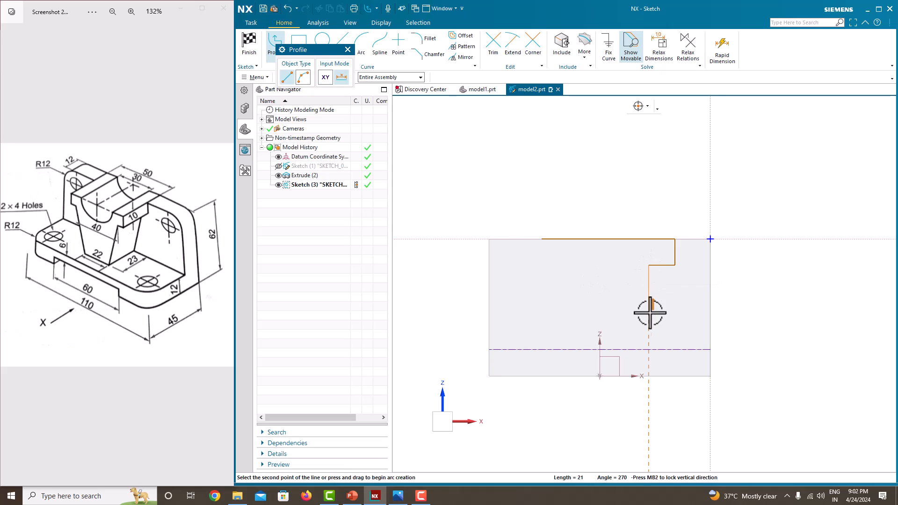
pyautogui.click(623, 350)
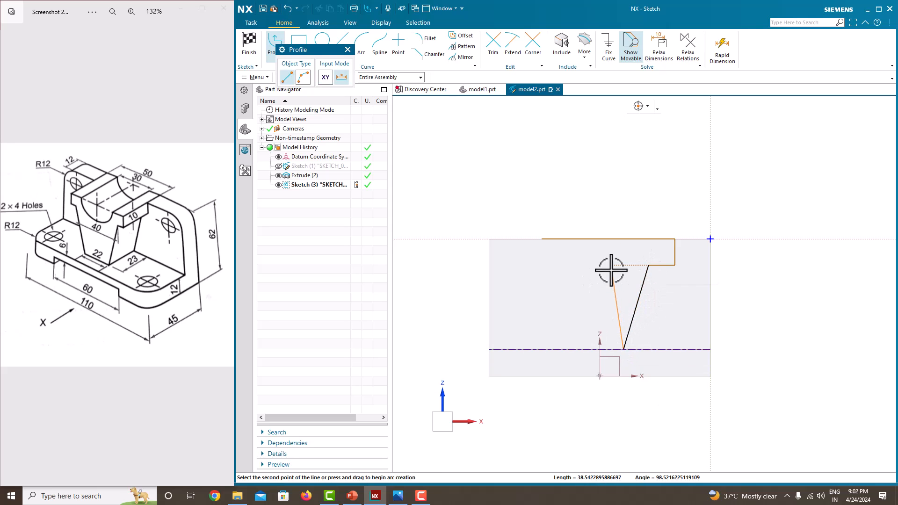
pyautogui.press('Escape')
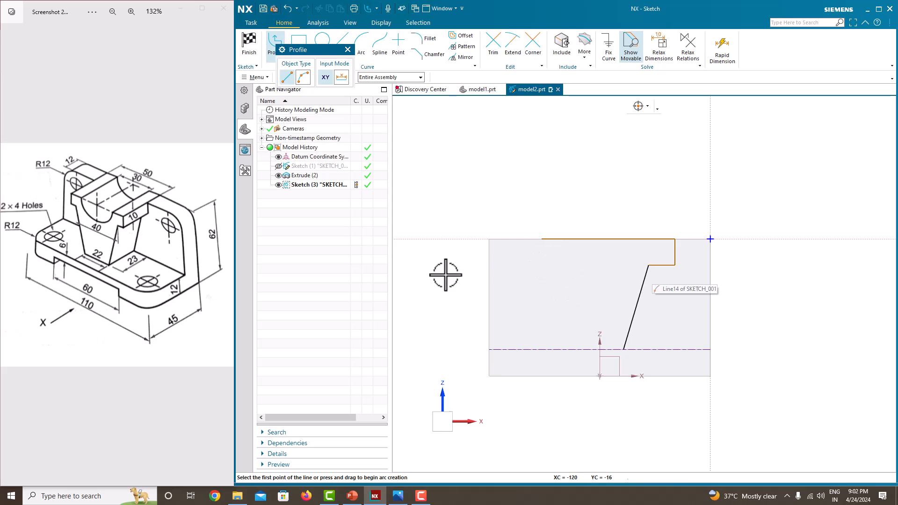
pyautogui.press('Escape')
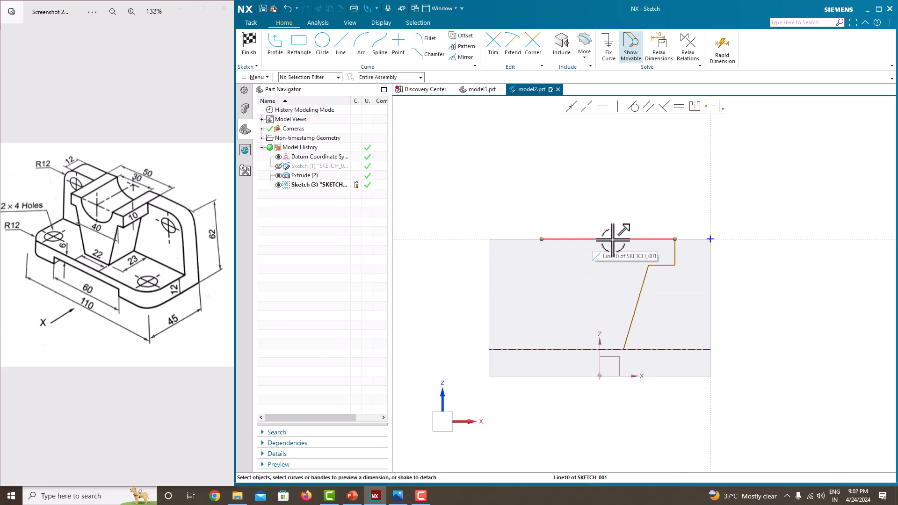
# Step: Draw a vertical line about 30 mm long downward from the profile's top line, near the middle of the wall
pyautogui.scroll(2, 602, 239)
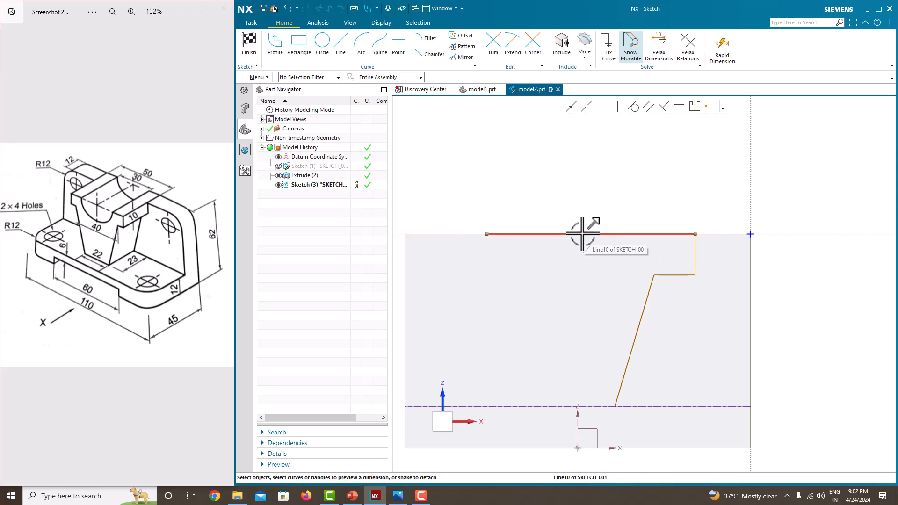
pyautogui.click(274, 41)
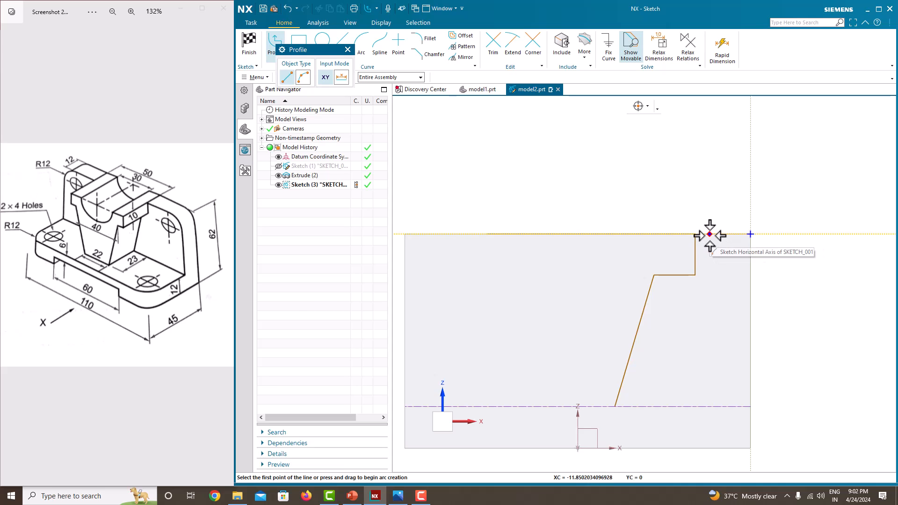
pyautogui.scroll(-3, 562, 255)
pyautogui.scroll(2, 563, 255)
pyautogui.click(568, 239)
pyautogui.press('Escape')
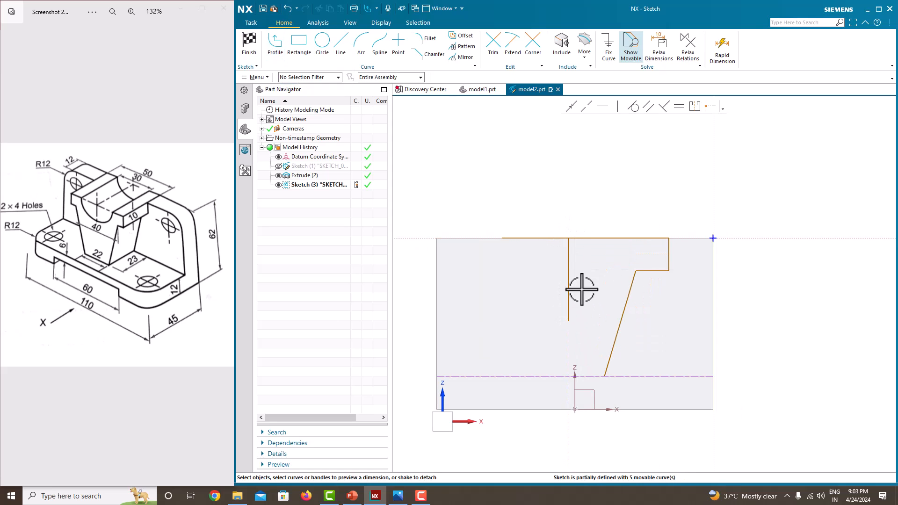
# Step: Dimension the vertical middle line's length to 30 mm
pyautogui.click(568, 269)
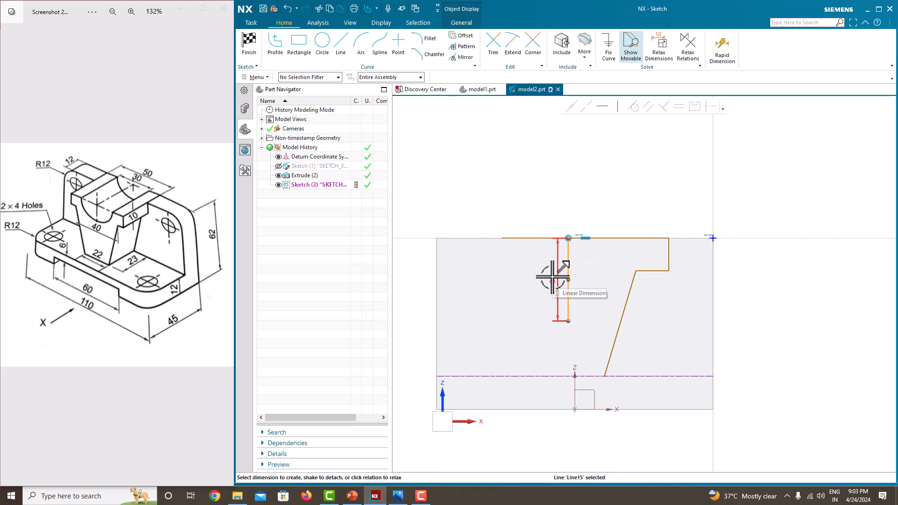
pyautogui.click(551, 279)
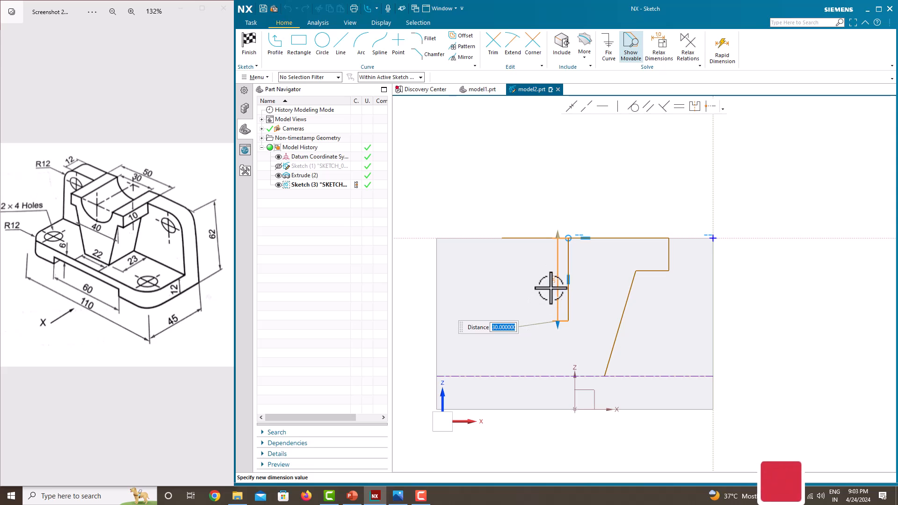
pyautogui.press('Return')
# Step: Fix the vertical middle line in place with Fix Curve
pyautogui.click(569, 279)
pyautogui.click(608, 49)
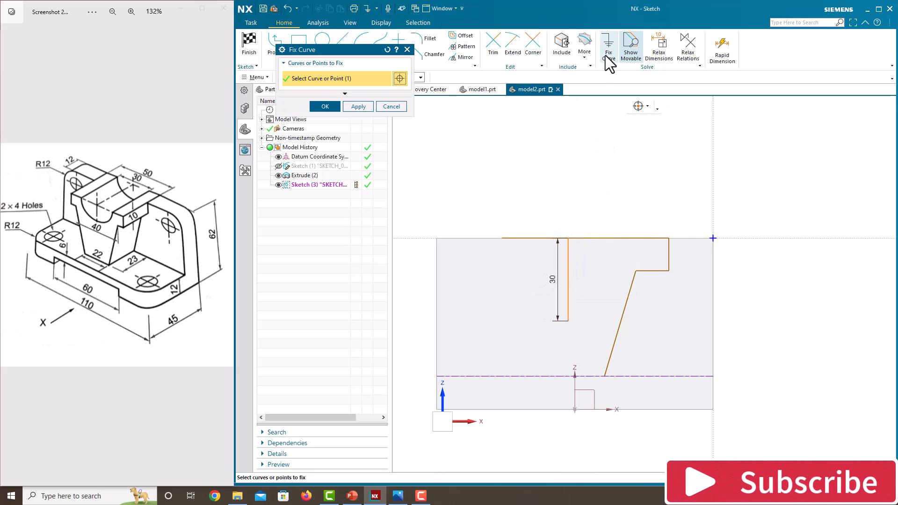
pyautogui.click(325, 106)
# Step: Convert the vertical middle line to a reference line and select it
pyautogui.click(568, 271)
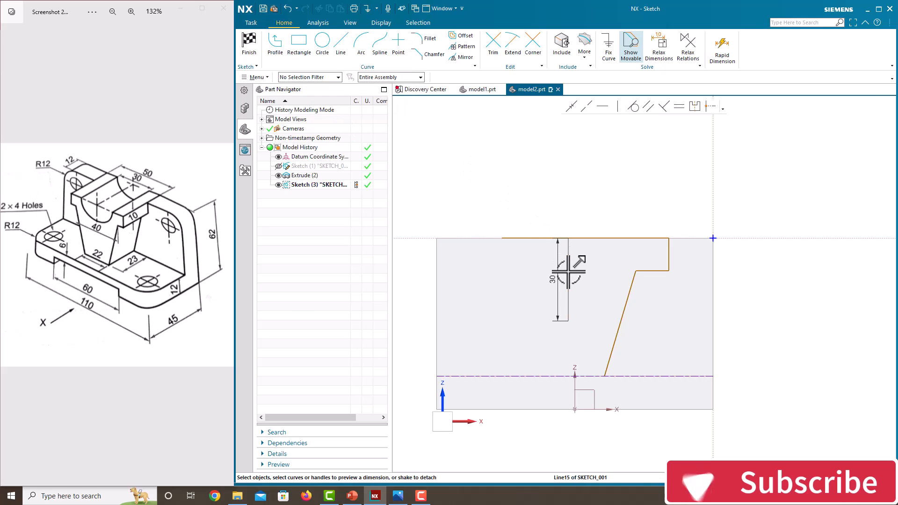
pyautogui.press('Escape')
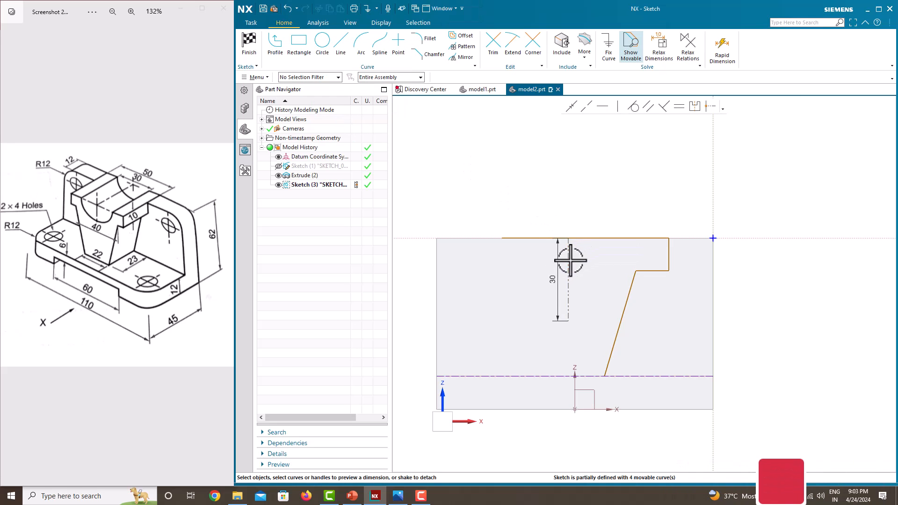
pyautogui.click(569, 262)
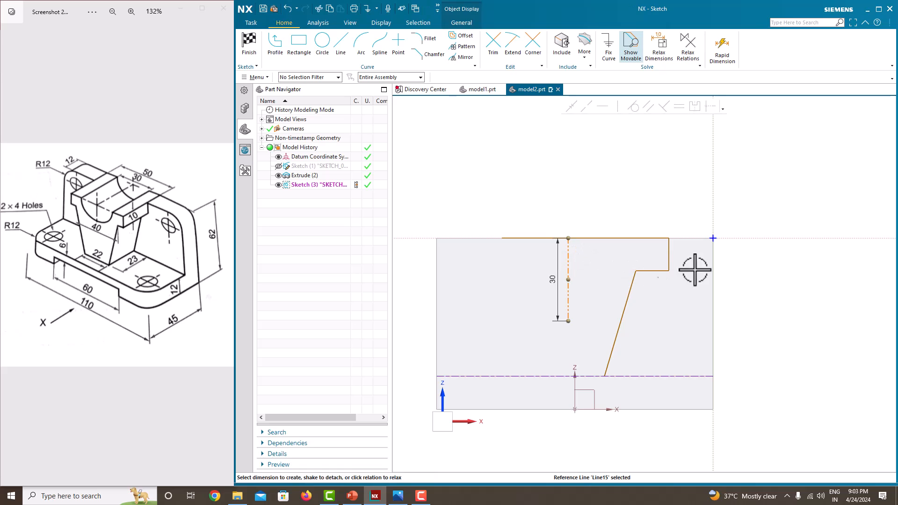
# Step: Try to set the distance between the vertical reference line and the wall's right edge
pyautogui.click(712, 261)
pyautogui.click(641, 260)
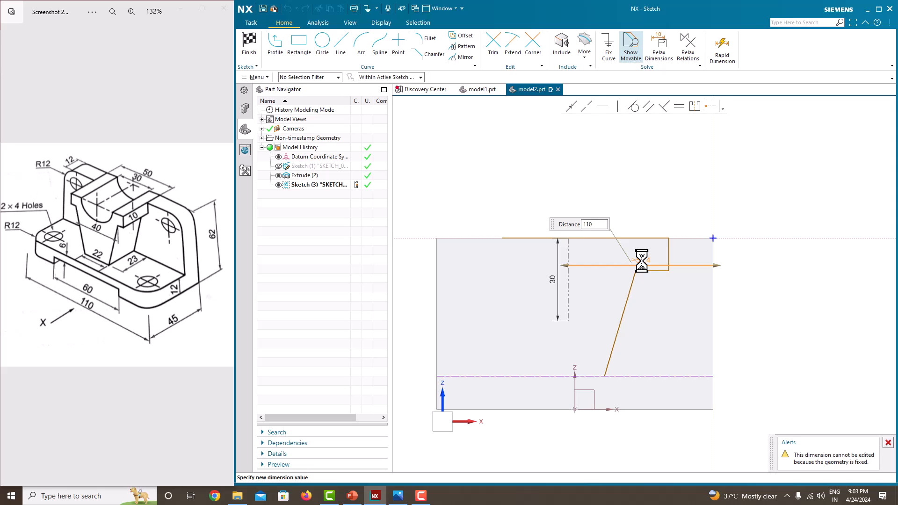
pyautogui.press('Return')
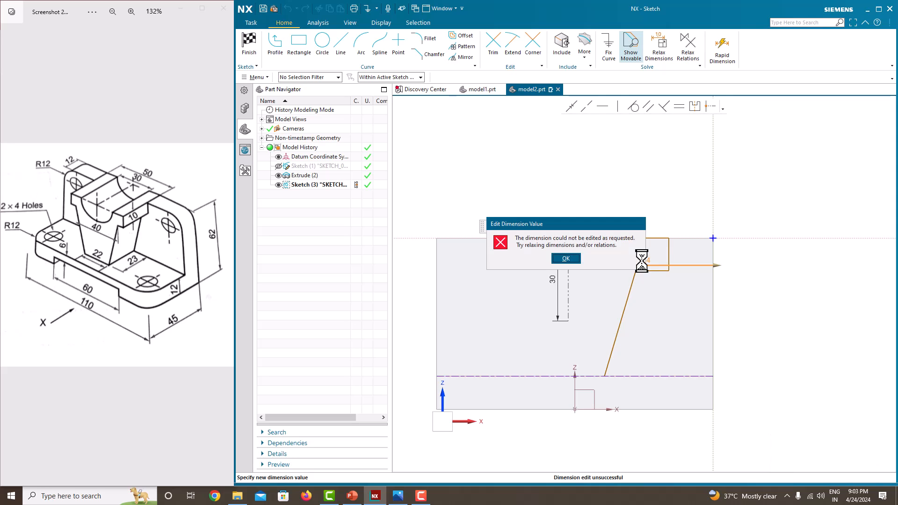
pyautogui.click(573, 256)
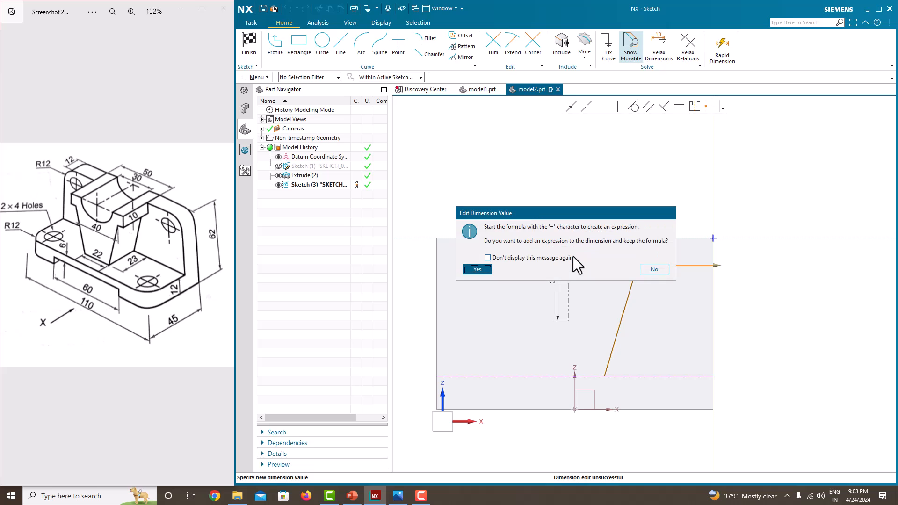
pyautogui.click(653, 270)
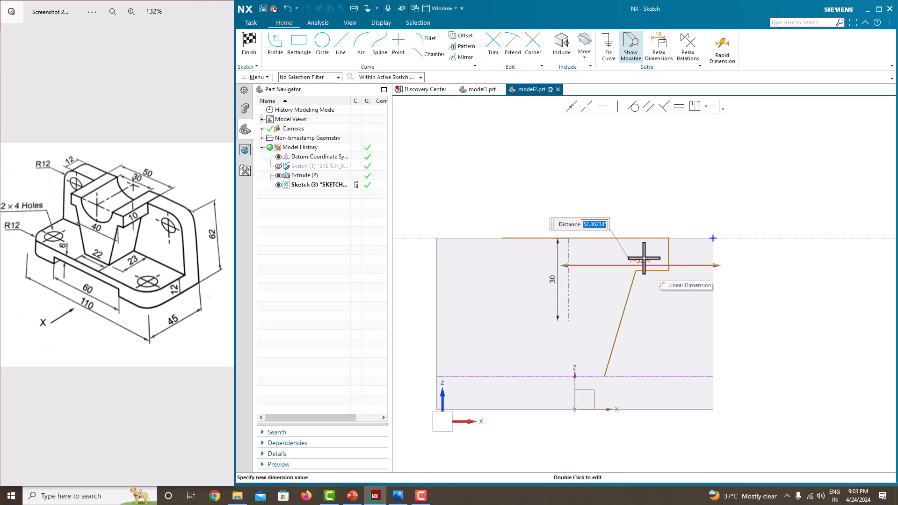
pyautogui.click(618, 268)
# Step: Delete the vertical reference line below the profile's top line
pyautogui.click(567, 291)
pyautogui.rightClick(568, 270)
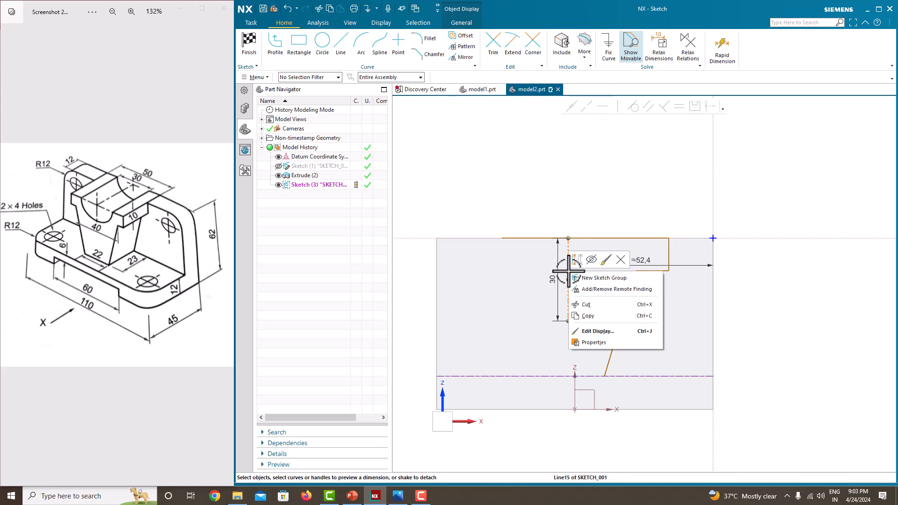
pyautogui.click(621, 260)
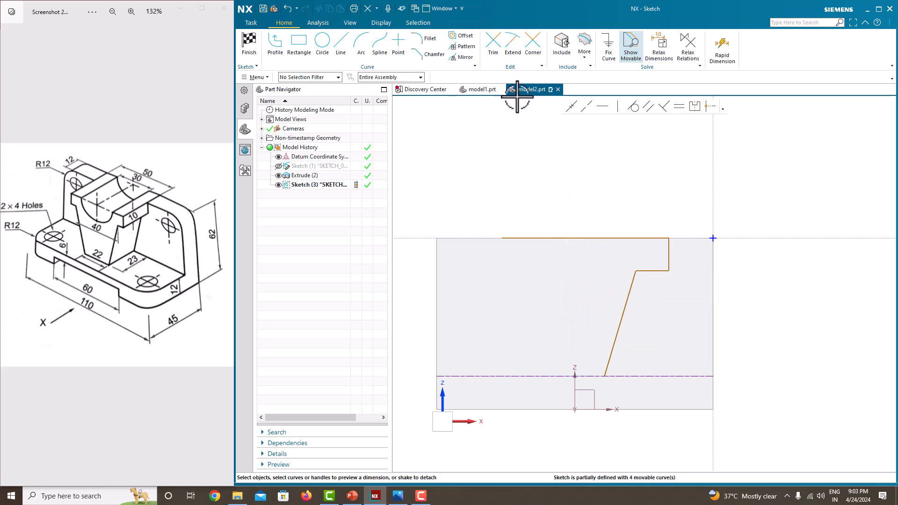
pyautogui.click(275, 43)
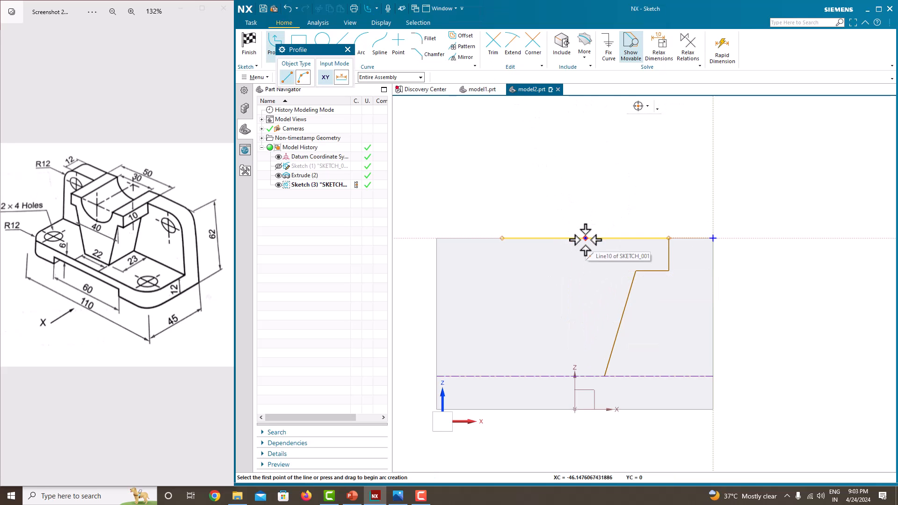
pyautogui.press('Escape')
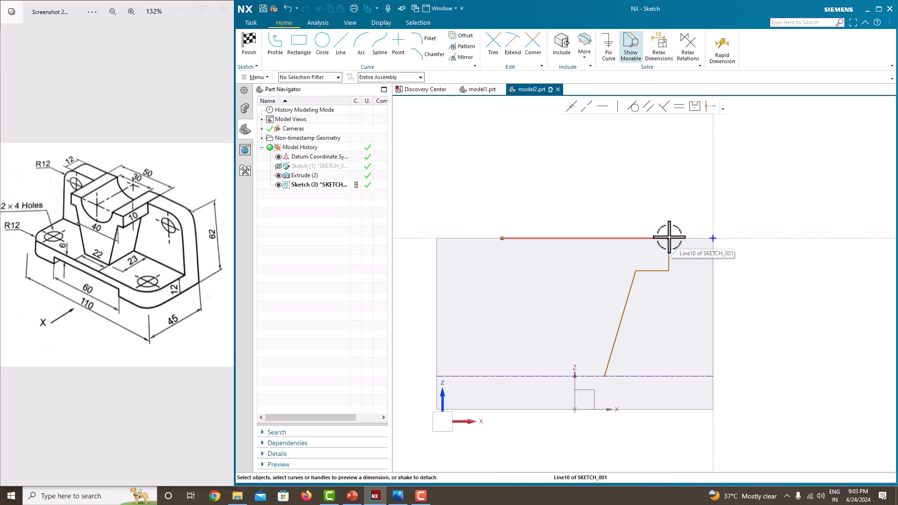
# Step: Set the length of the profile's top line to 50 mm
pyautogui.click(607, 238)
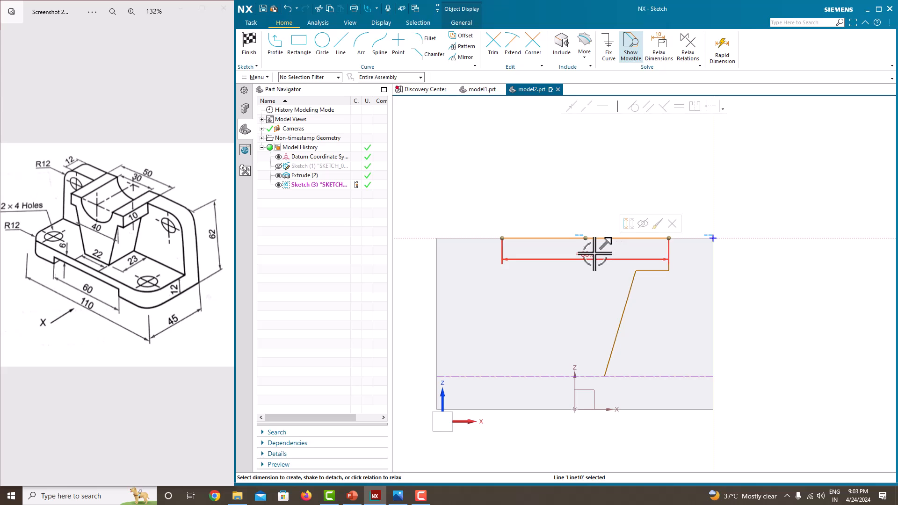
pyautogui.click(593, 254)
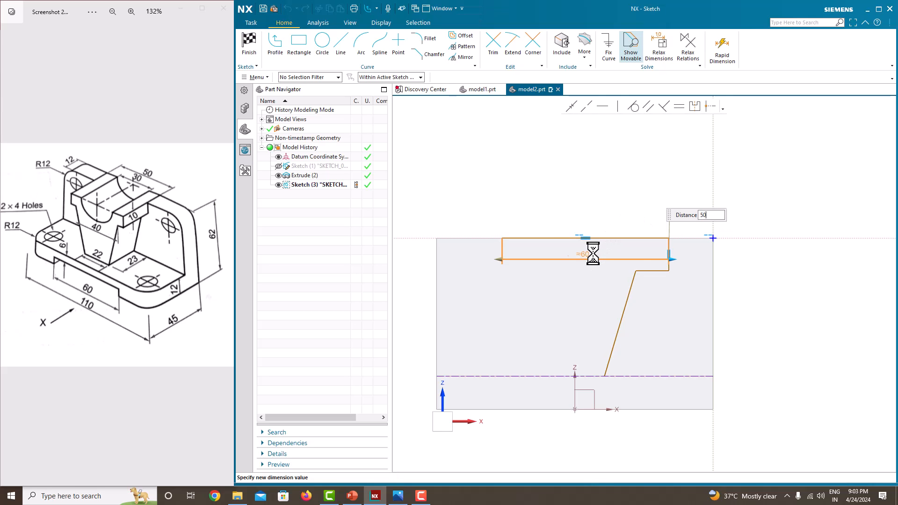
pyautogui.press('Return')
pyautogui.click(701, 277)
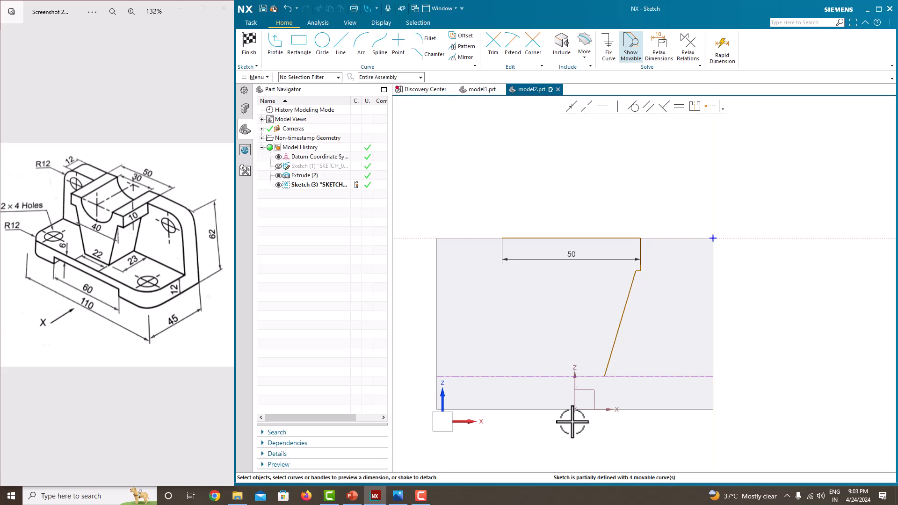
# Step: Draw a vertical line upward from the midpoint of the wall's bottom edge and set its length to 100 mm
pyautogui.click(276, 44)
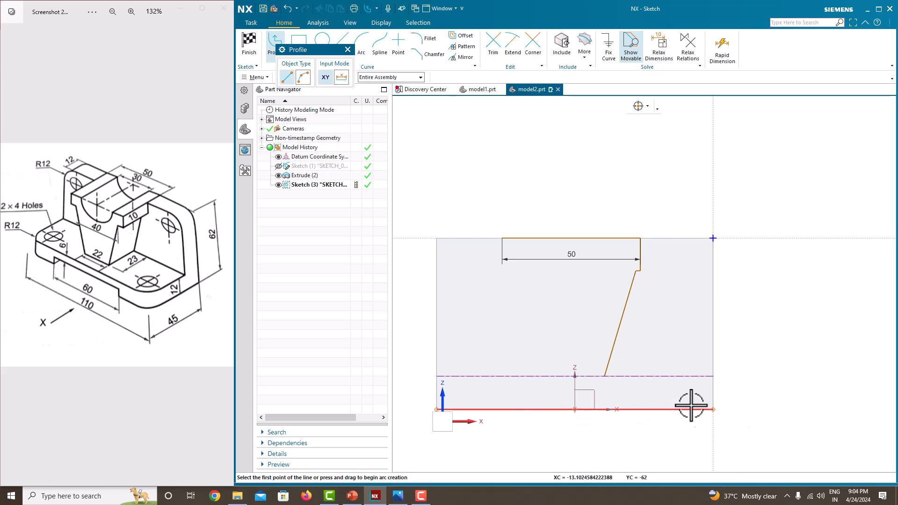
pyautogui.click(574, 409)
pyautogui.click(574, 194)
pyautogui.press('Escape')
pyautogui.click(575, 213)
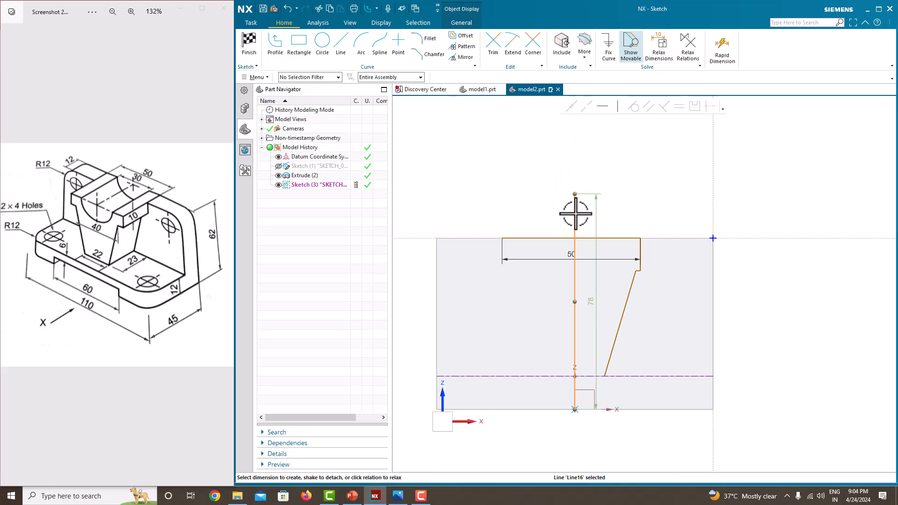
pyautogui.click(594, 309)
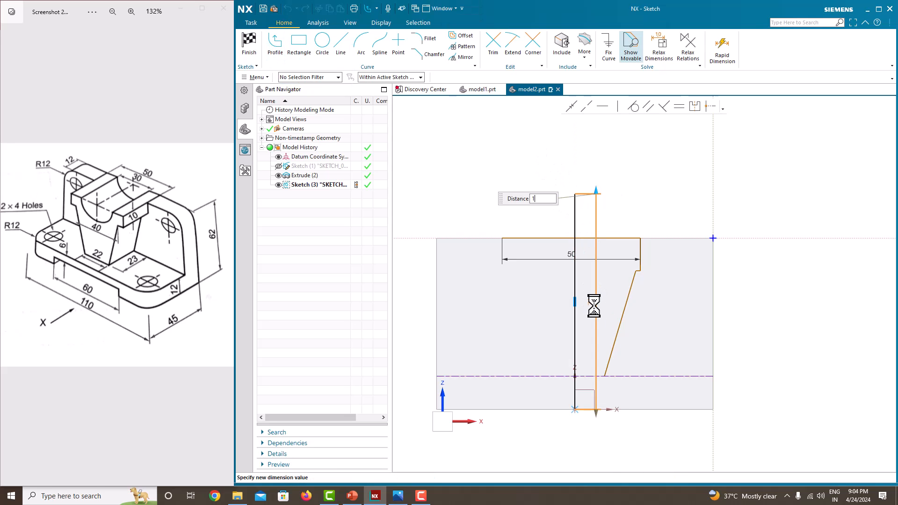
pyautogui.press('Return')
# Step: Fix the 100 mm vertical line in place with Fix Curve and convert it to a reference line
pyautogui.click(575, 188)
pyautogui.click(608, 48)
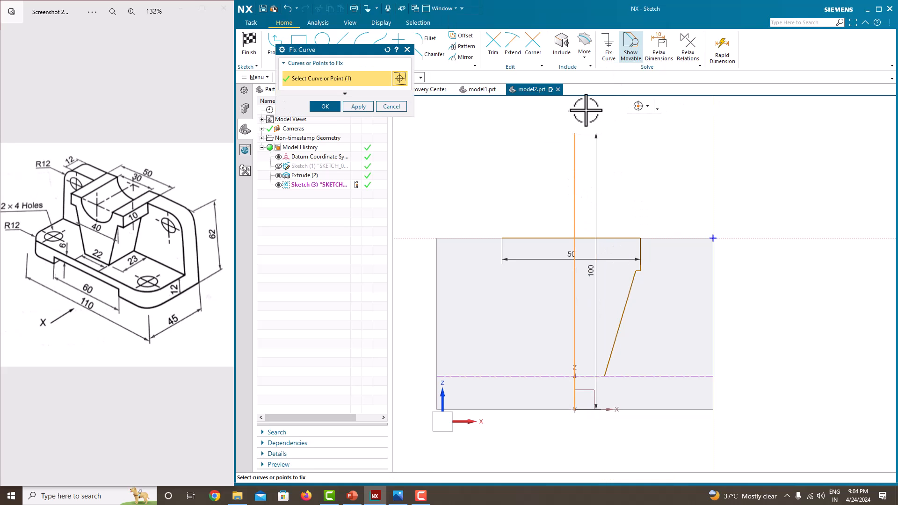
pyautogui.click(335, 106)
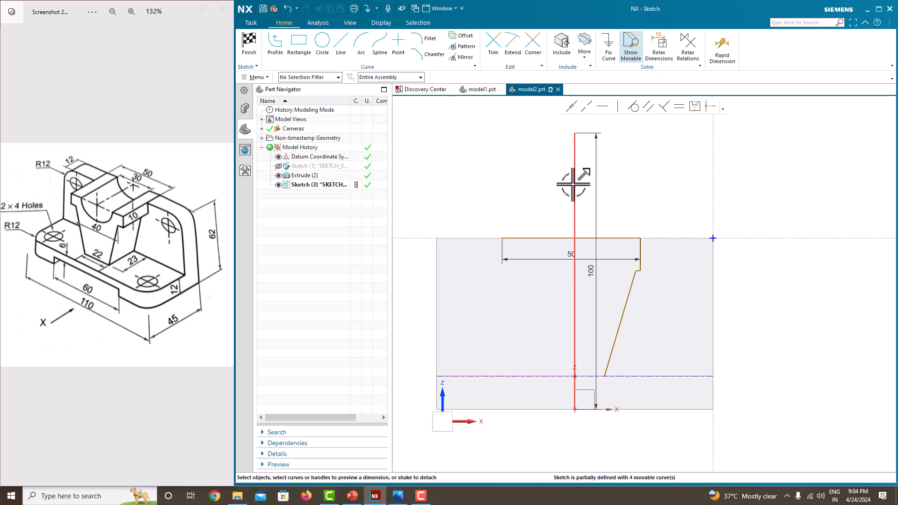
pyautogui.rightClick(573, 183)
pyautogui.click(577, 176)
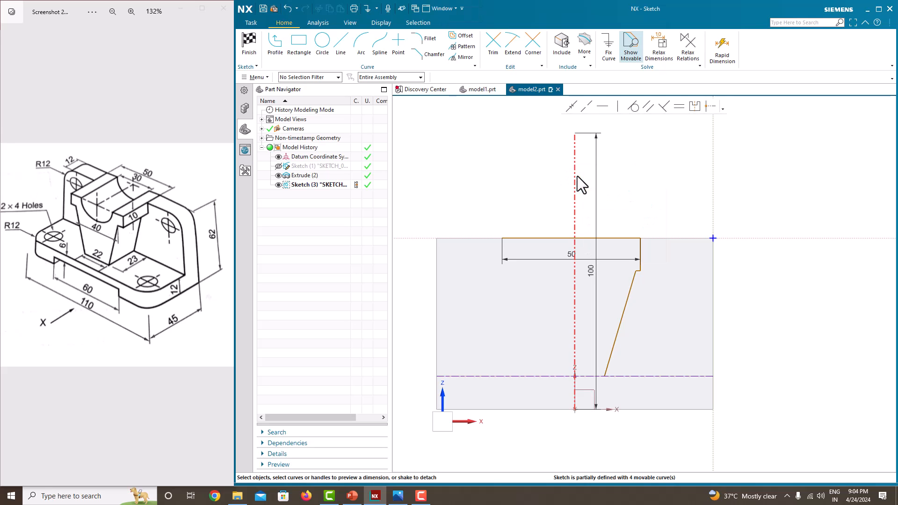
# Step: Make the two endpoints of the profile's top line symmetric about the vertical reference line, accepting the solution that moves the stationary curve
pyautogui.click(641, 238)
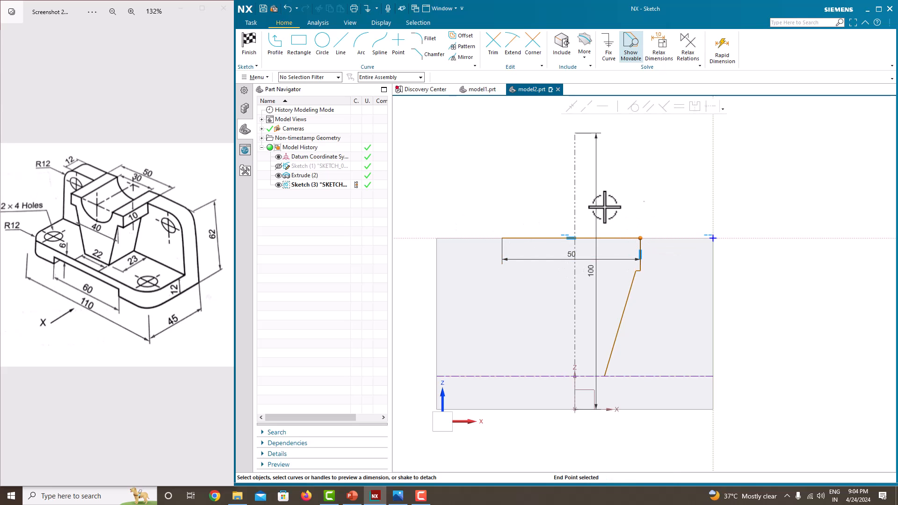
pyautogui.click(501, 238)
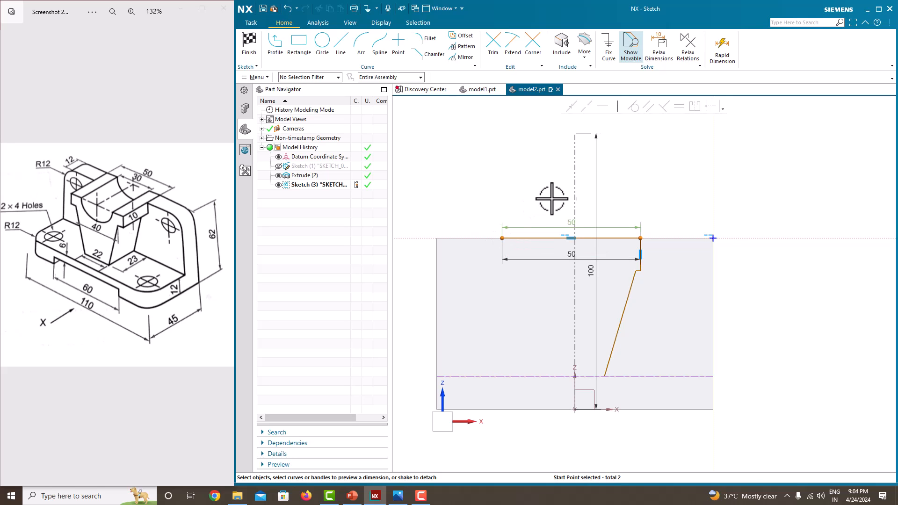
pyautogui.click(575, 196)
pyautogui.click(694, 106)
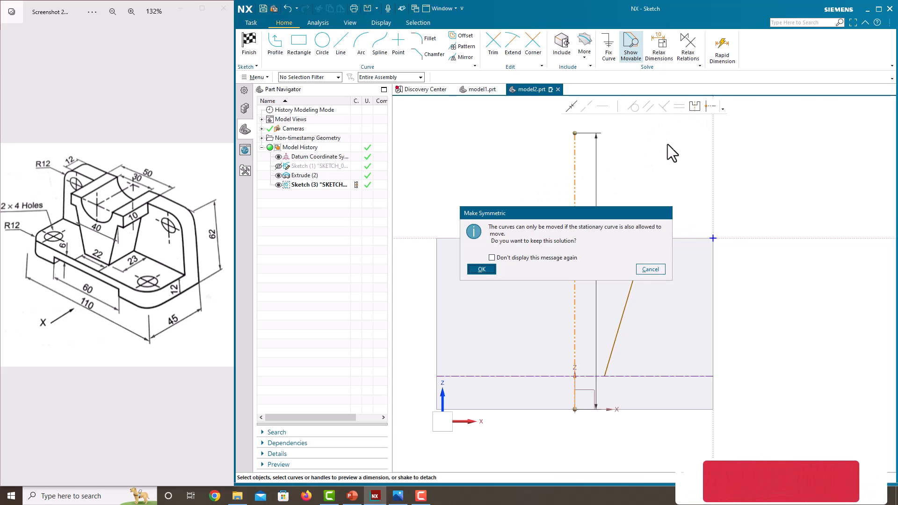
pyautogui.click(482, 270)
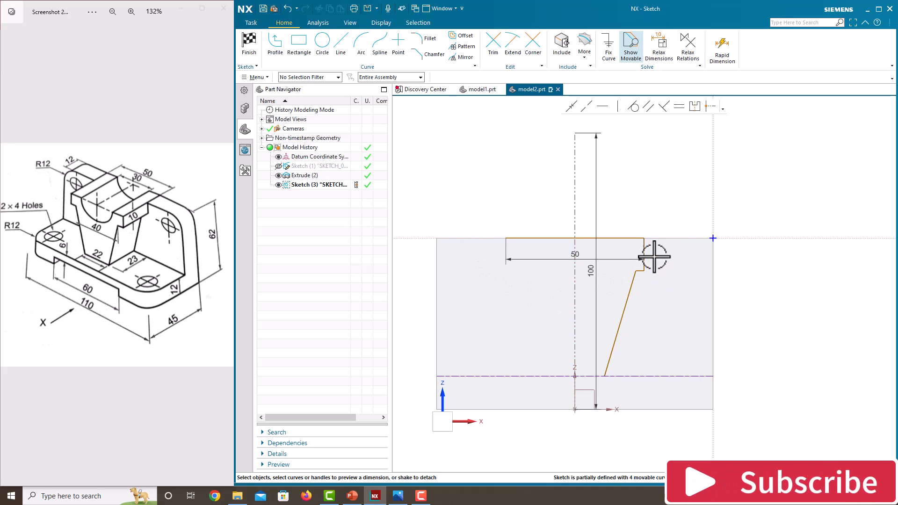
# Step: Set the length of the short vertical line at the right end of the profile's top to 10 mm
pyautogui.click(643, 246)
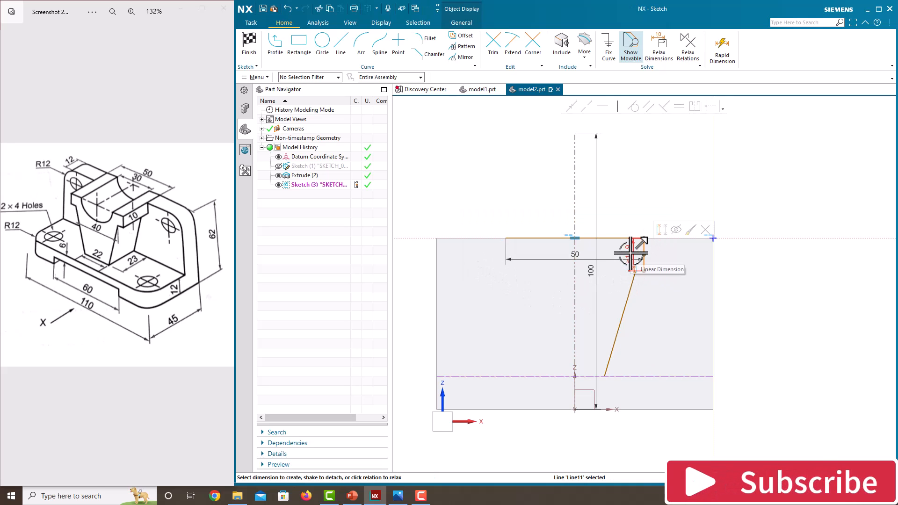
pyautogui.click(630, 251)
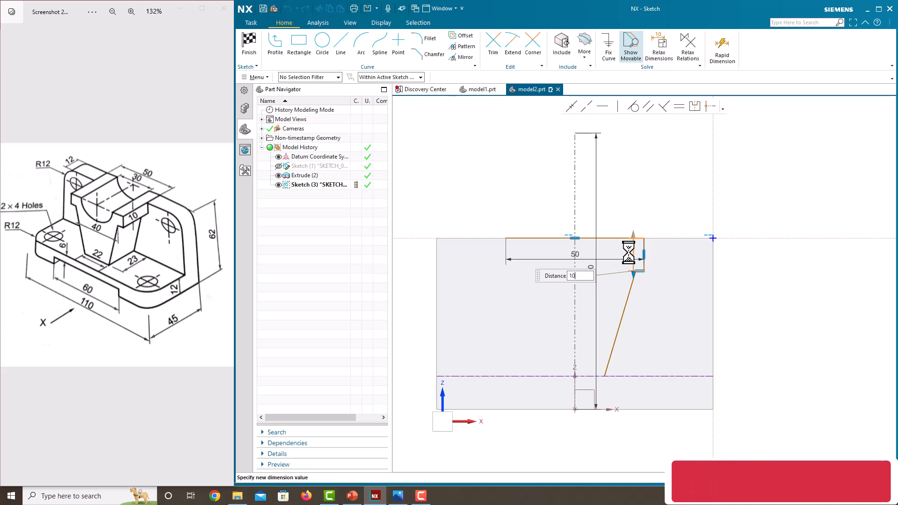
pyautogui.press('Return')
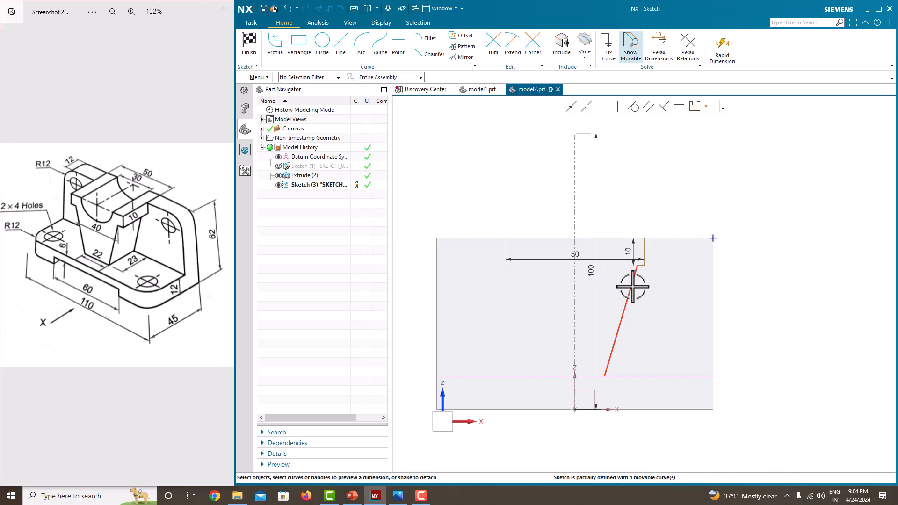
# Step: Move the slanted line's upper end inward to widen the short ledge, and mirror the three right-hand lines about the vertical reference line
pyautogui.scroll(1, 634, 275)
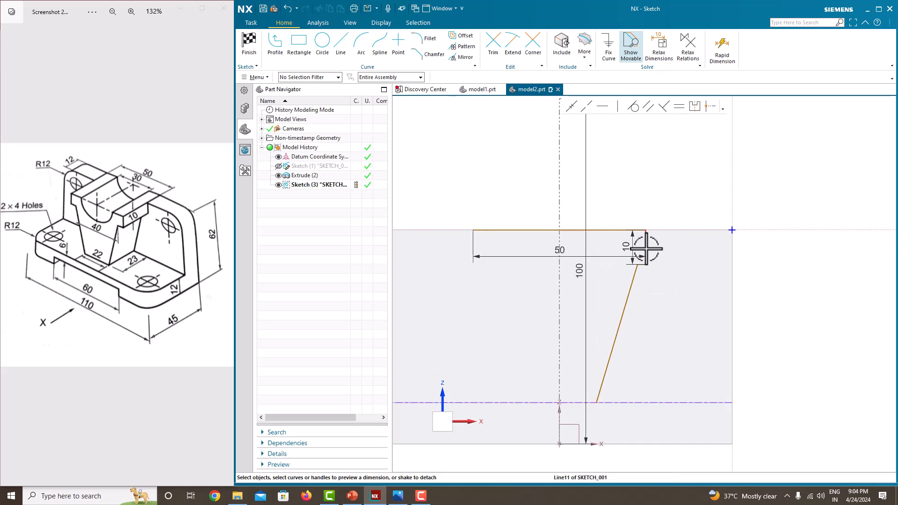
pyautogui.click(646, 248)
pyautogui.scroll(3, 645, 250)
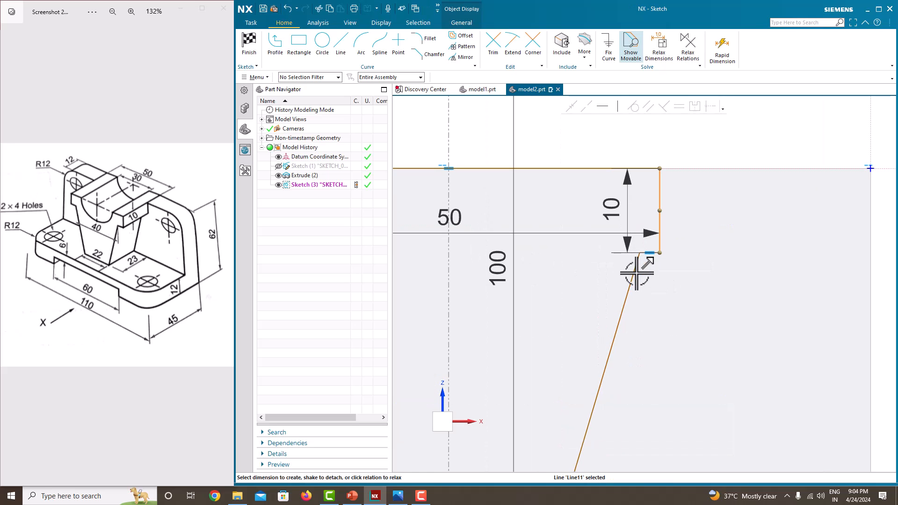
pyautogui.scroll(3, 645, 246)
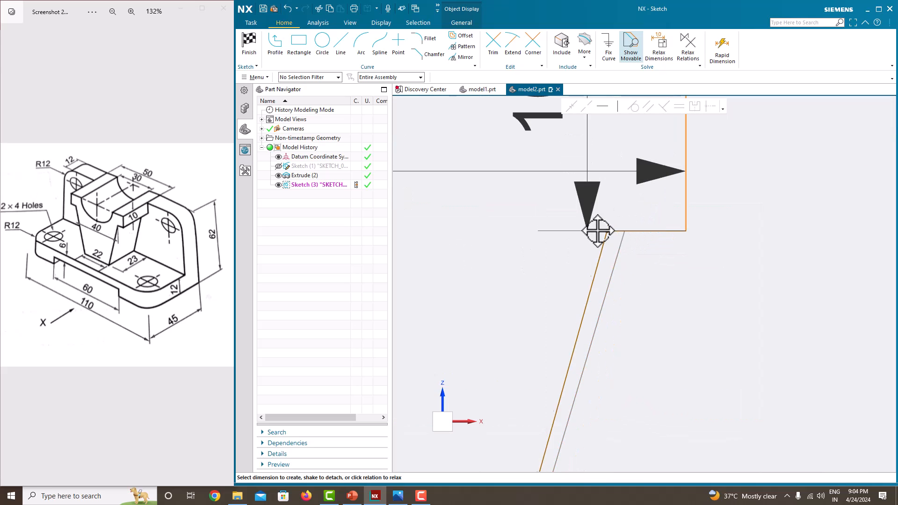
pyautogui.click(632, 231)
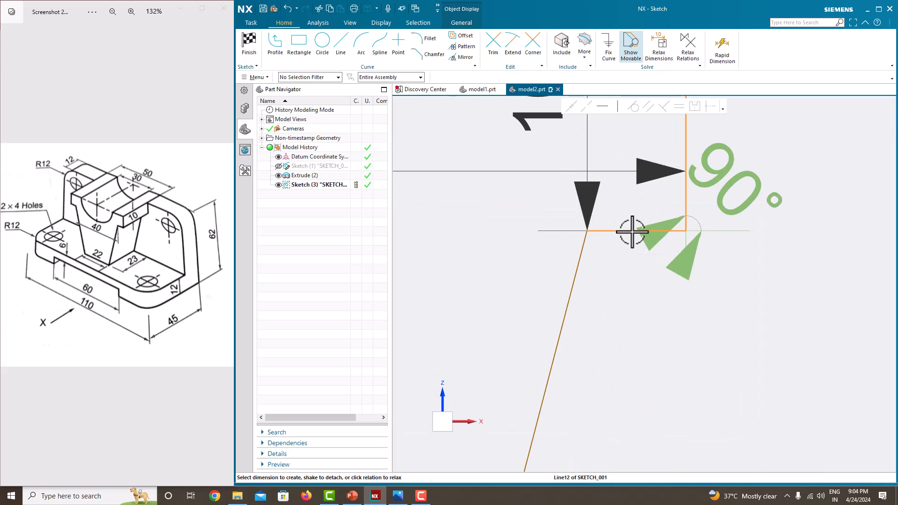
pyautogui.click(579, 273)
pyautogui.scroll(-6, 598, 269)
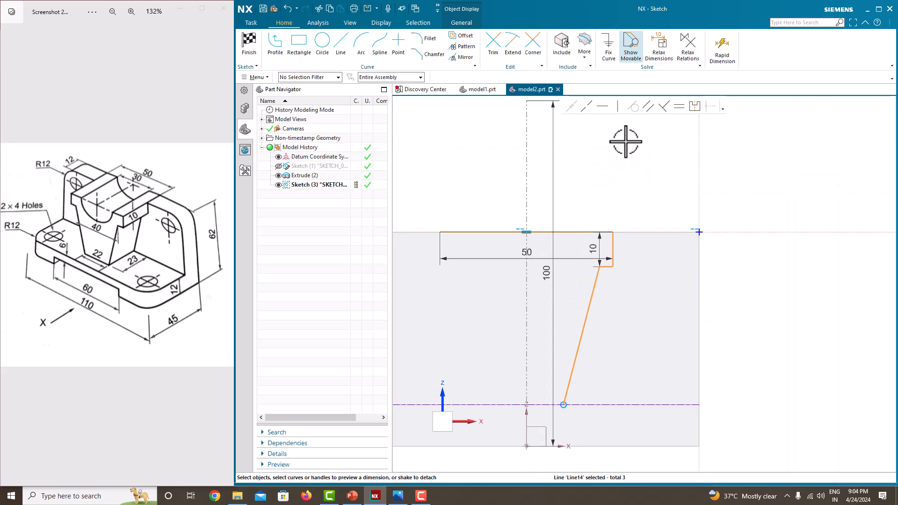
pyautogui.click(463, 57)
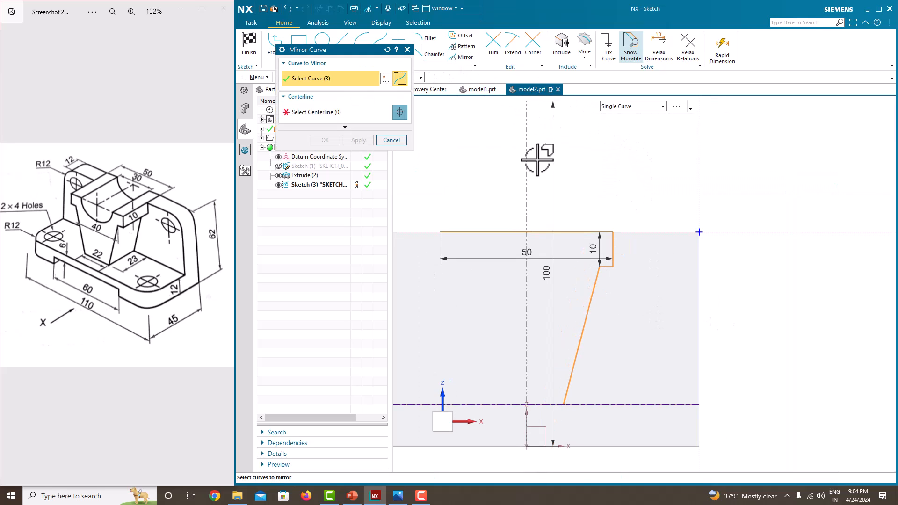
pyautogui.click(526, 189)
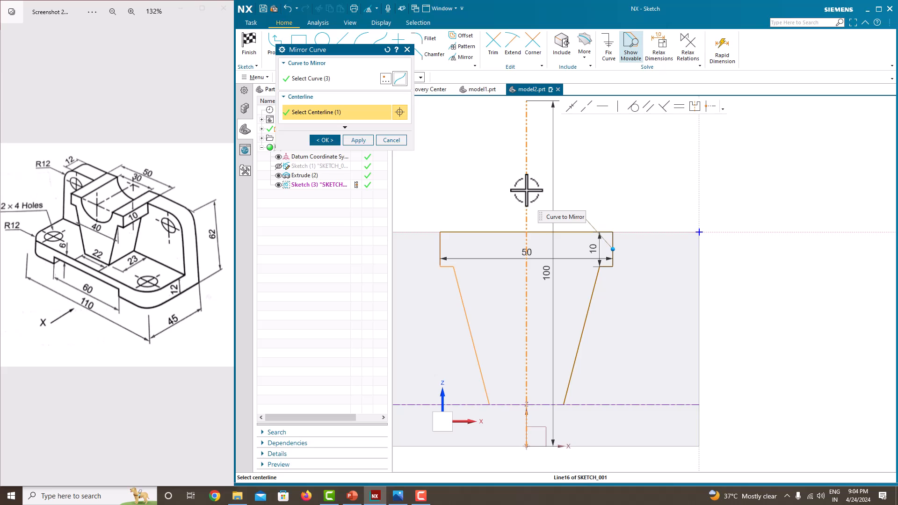
pyautogui.click(324, 140)
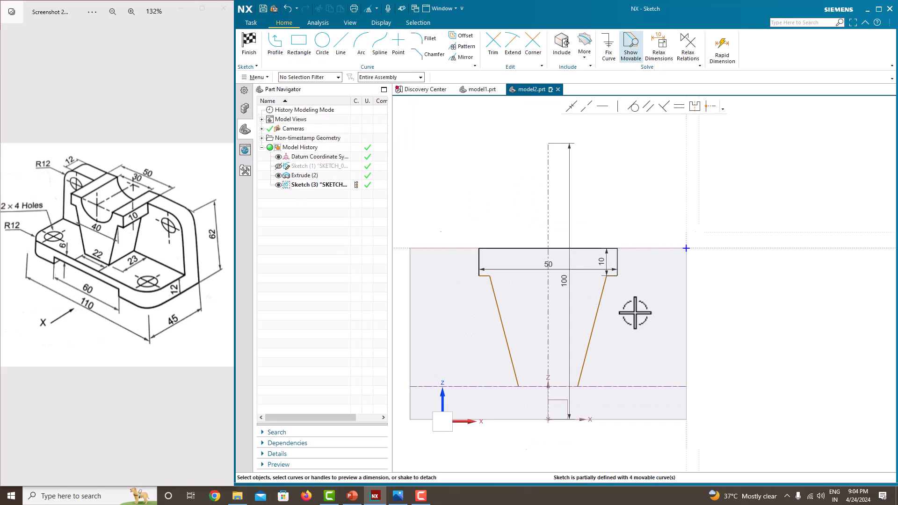
# Step: Dimension the horizontal distance between the upper ends of the two slanted lines to 40 mm, placing the dimension below the ledges
pyautogui.scroll(2, 552, 295)
pyautogui.scroll(-2, 580, 292)
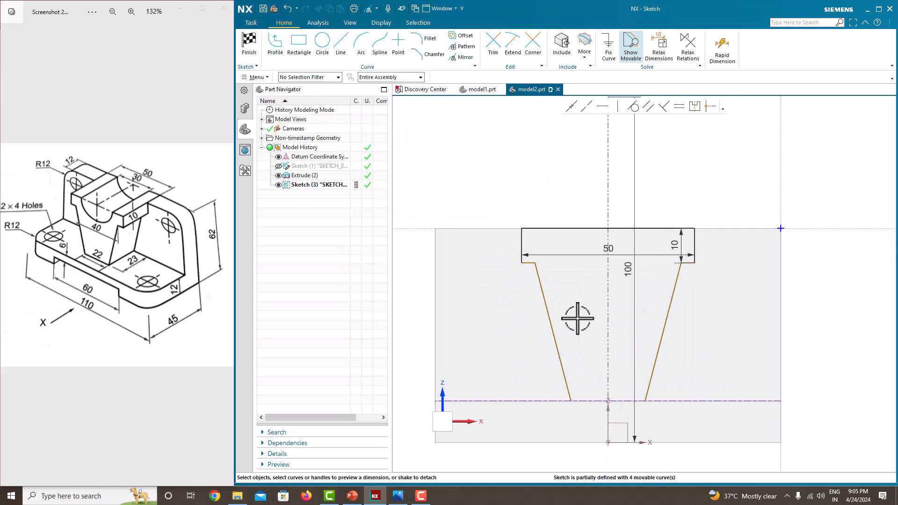
pyautogui.click(686, 263)
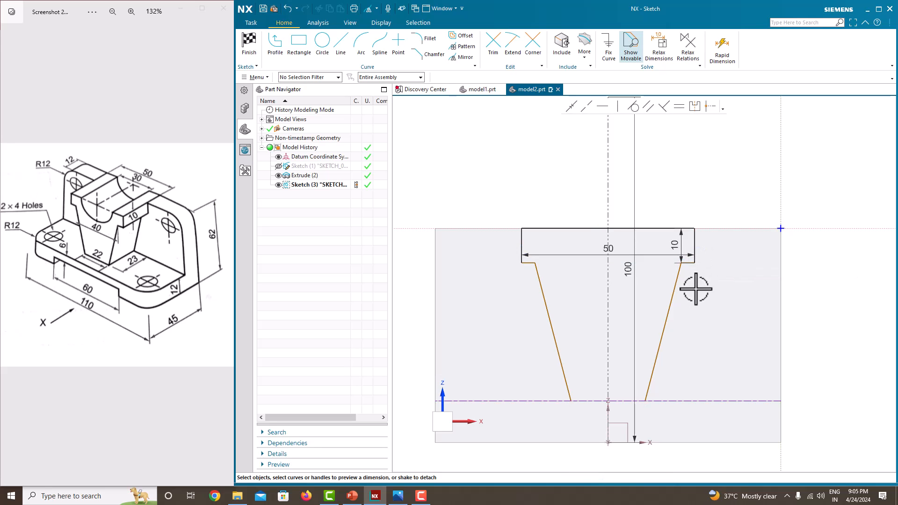
pyautogui.scroll(3, 681, 273)
pyautogui.scroll(2, 680, 272)
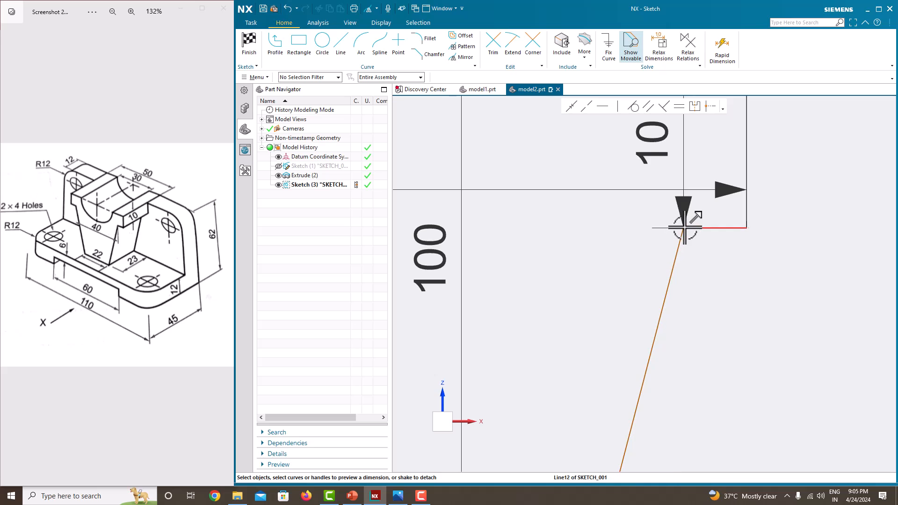
pyautogui.scroll(-2, 568, 253)
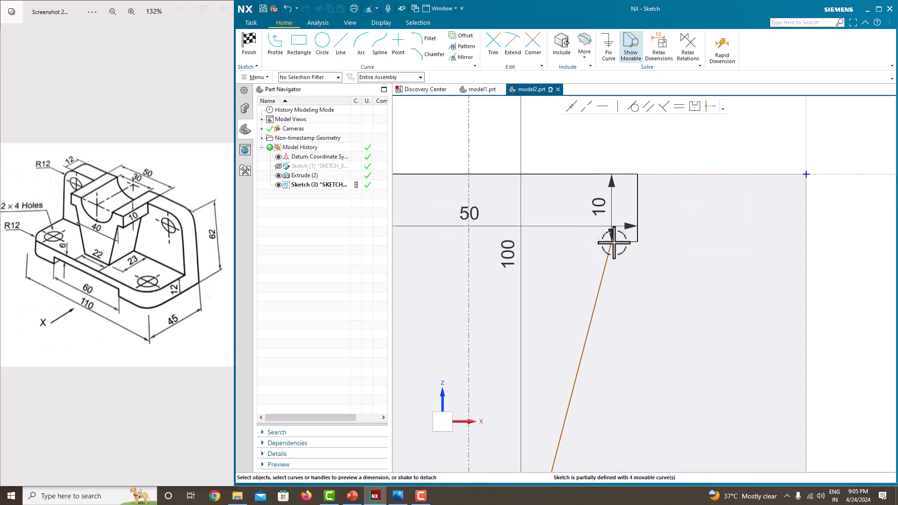
pyautogui.scroll(-3, 610, 243)
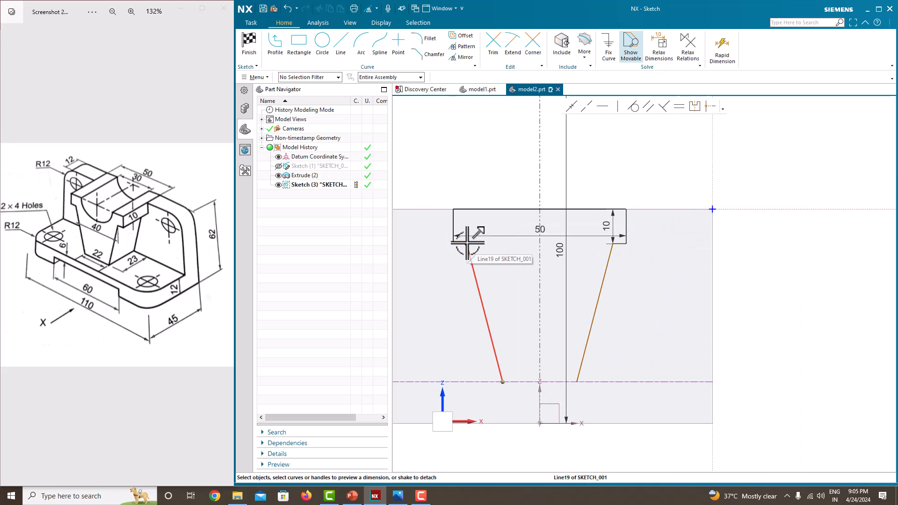
pyautogui.scroll(3, 467, 243)
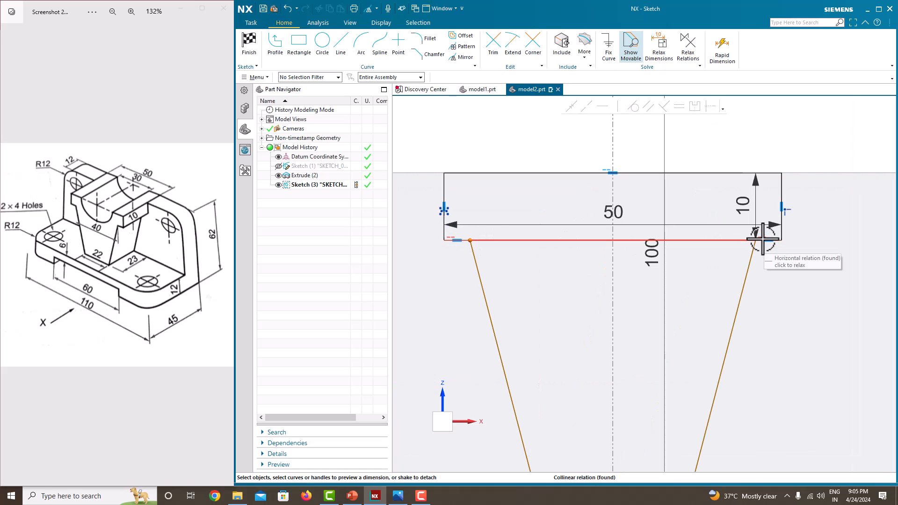
pyautogui.scroll(3, 762, 240)
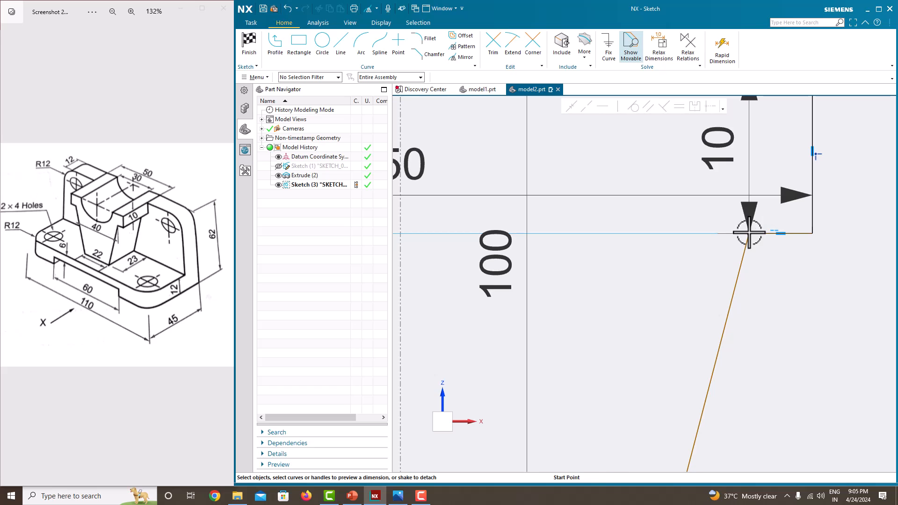
pyautogui.scroll(-3, 569, 235)
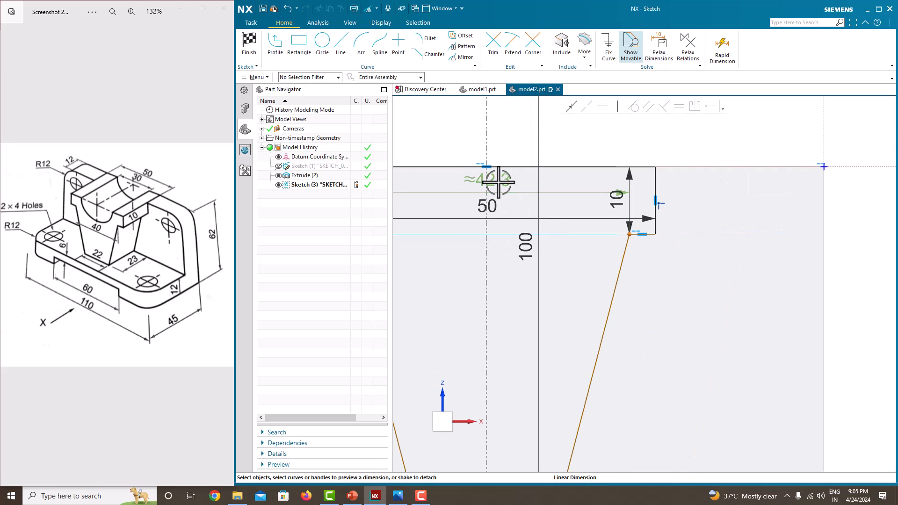
pyautogui.click(499, 182)
pyautogui.press('Return')
pyautogui.scroll(-4, 648, 253)
pyautogui.moveTo(590, 231); pyautogui.dragTo(583, 272)
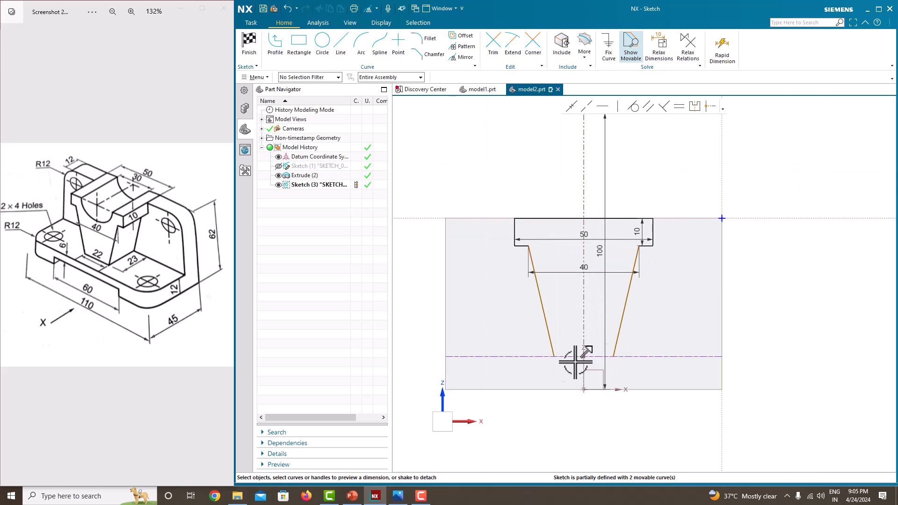
# Step: Close the profile with a horizontal line joining the lower ends of the two slanted lines
pyautogui.scroll(3, 559, 378)
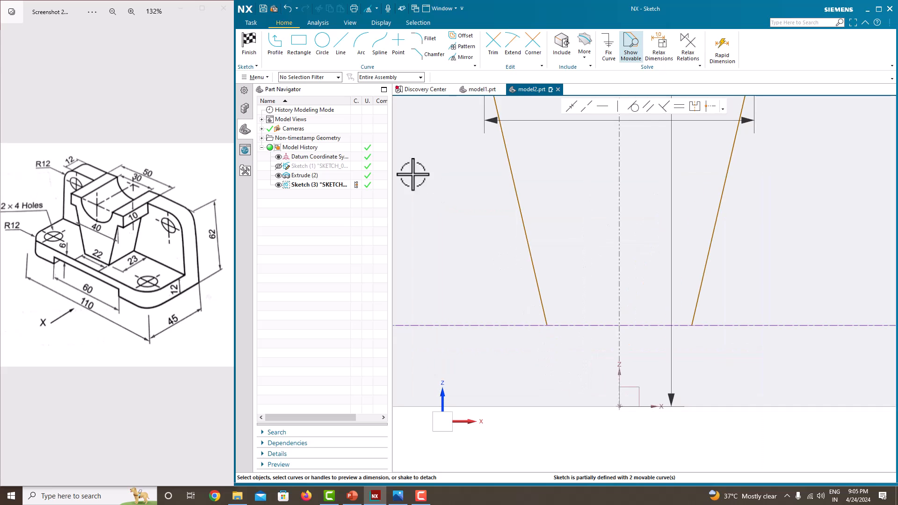
pyautogui.click(274, 42)
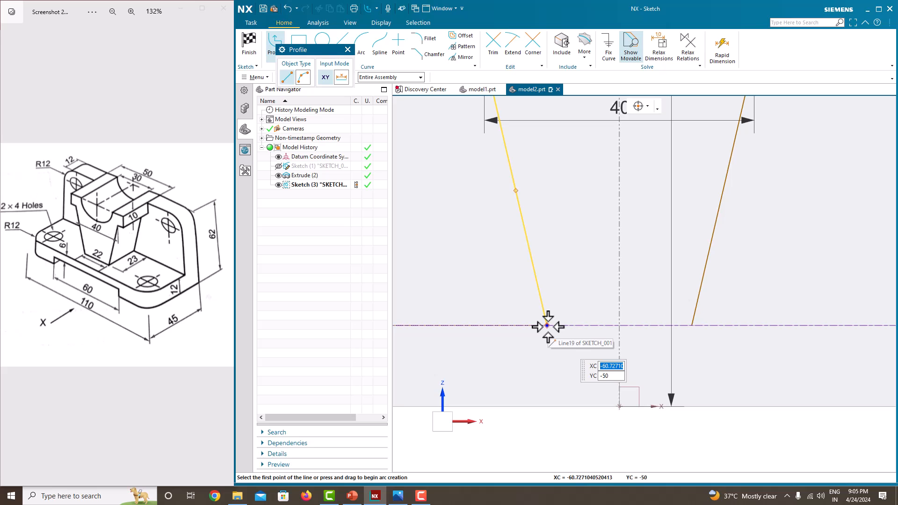
pyautogui.click(692, 325)
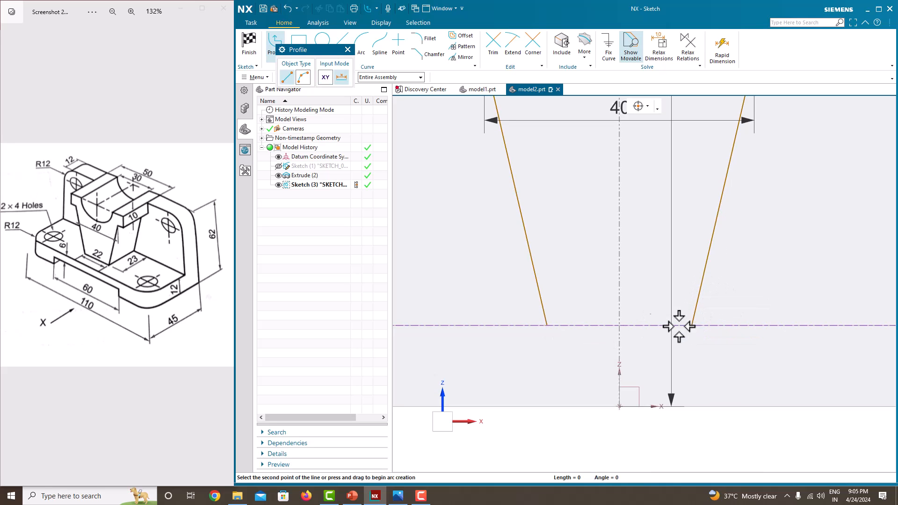
pyautogui.click(550, 325)
pyautogui.press('Escape')
# Step: Dimension the distance between the two endpoints of the profile's bottom line to 22 mm
pyautogui.scroll(2, 568, 264)
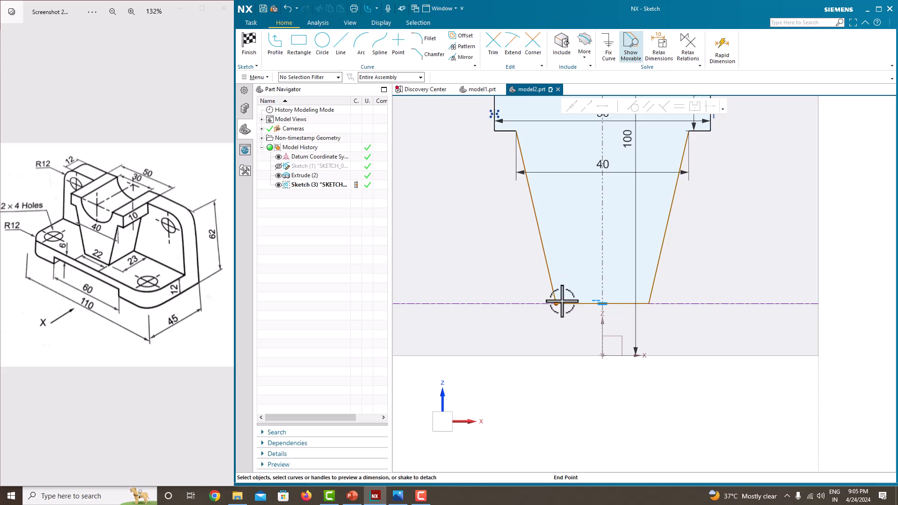
pyautogui.click(649, 304)
pyautogui.click(606, 282)
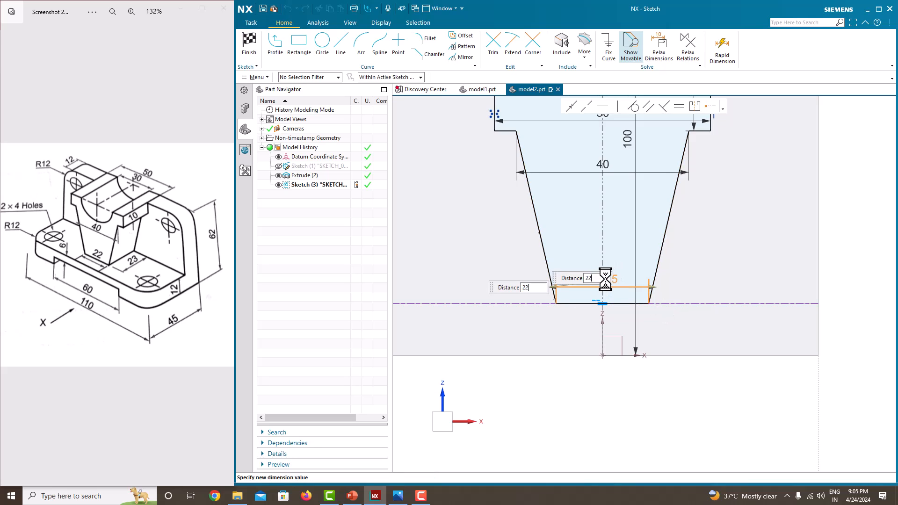
pyautogui.press('Return')
pyautogui.click(743, 253)
pyautogui.scroll(-3, 742, 253)
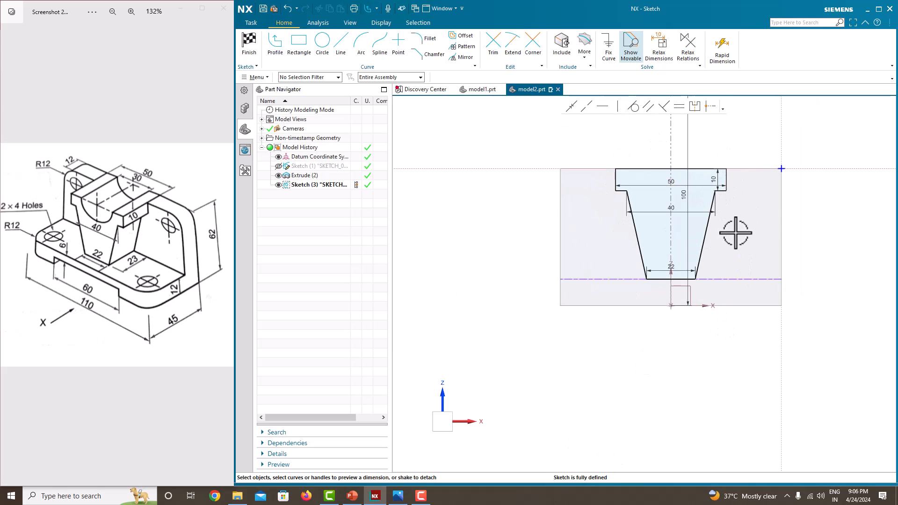
# Step: Finish the sketch and extrude the support profile 23 mm outward from the upright wall, uniting it with the L-shaped body
pyautogui.rightClick(734, 233)
pyautogui.click(739, 237)
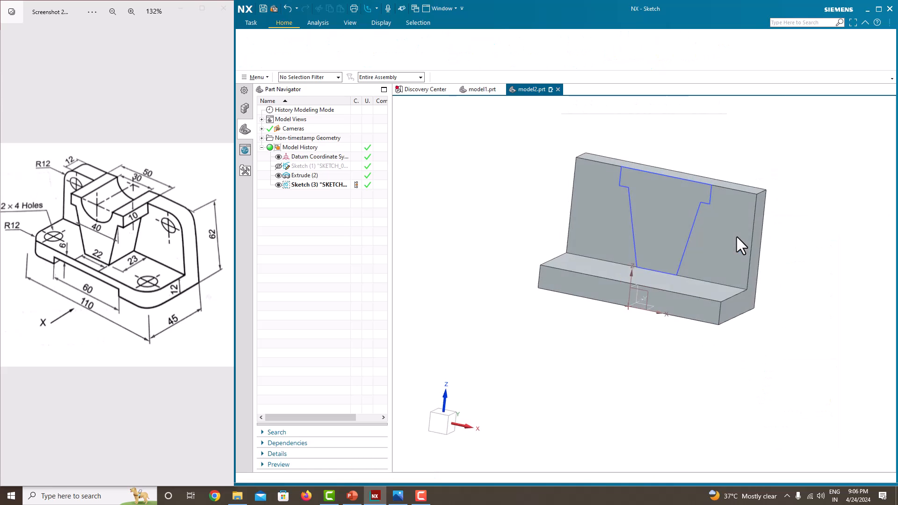
pyautogui.click(299, 55)
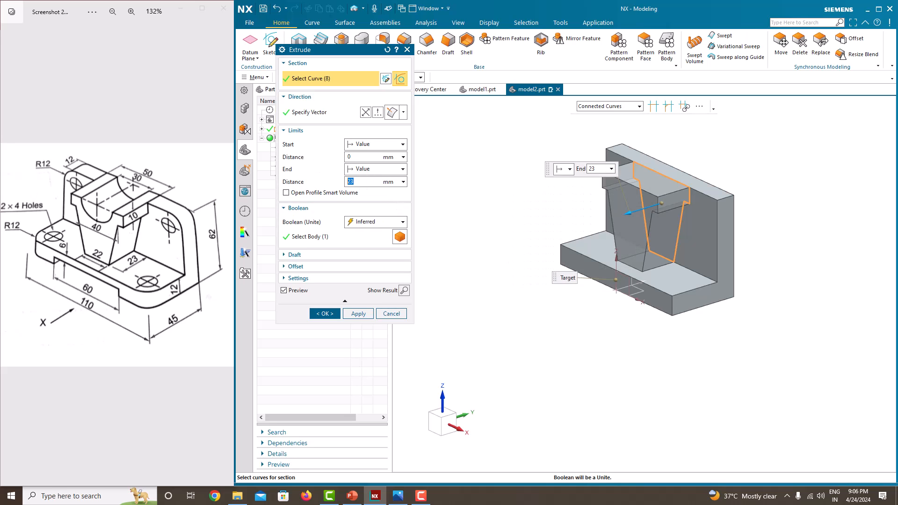
pyautogui.click(322, 314)
pyautogui.moveTo(735, 386); pyautogui.dragTo(679, 326, button='middle')
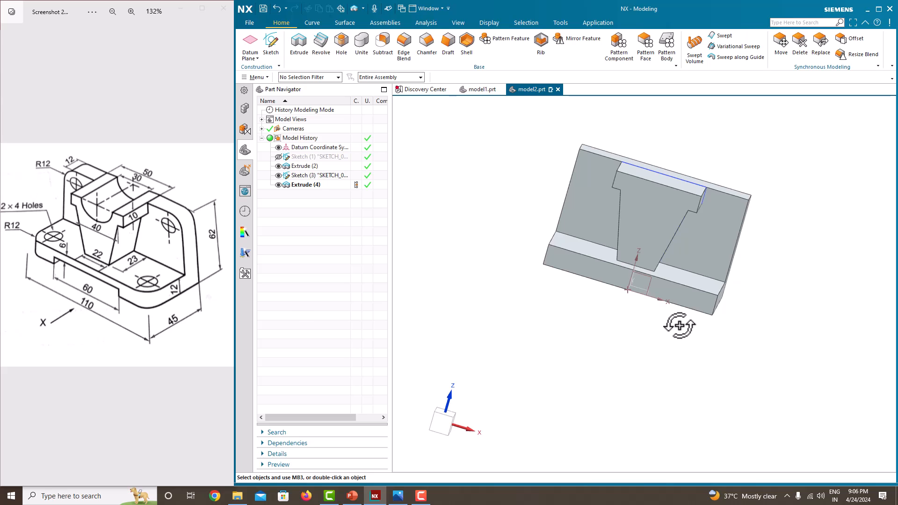
# Step: Start a simple subtracting hole on the support's front face, placing its centre about 17.4 mm across and 9 mm above the ledge's inner corner
pyautogui.scroll(1, 662, 196)
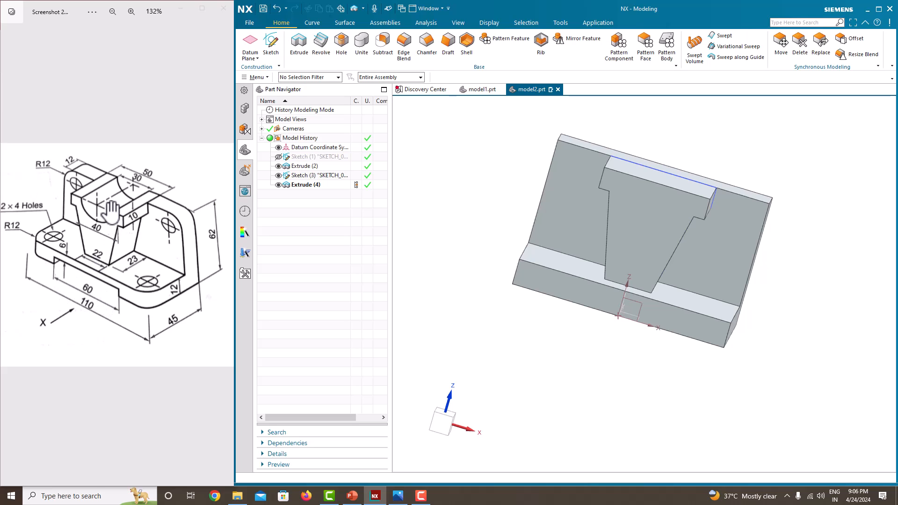
pyautogui.moveTo(651, 164); pyautogui.dragTo(692, 187, button='middle')
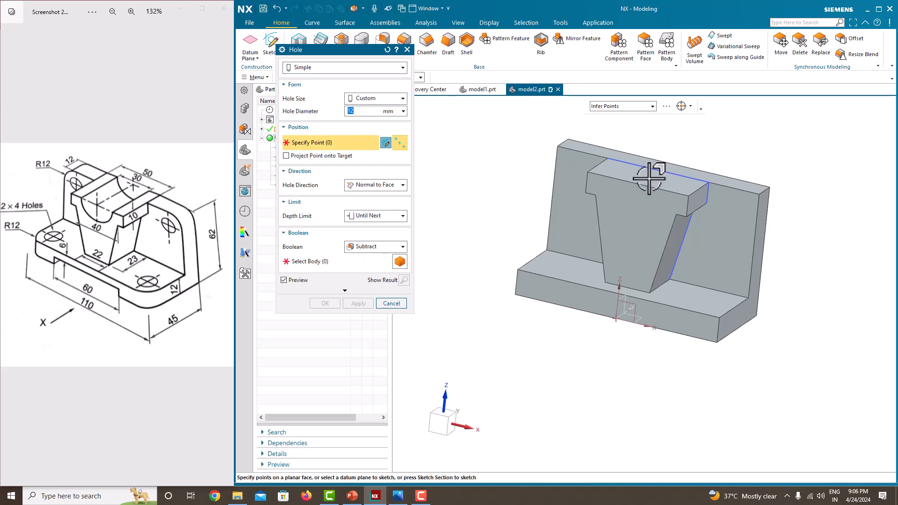
pyautogui.scroll(3, 636, 185)
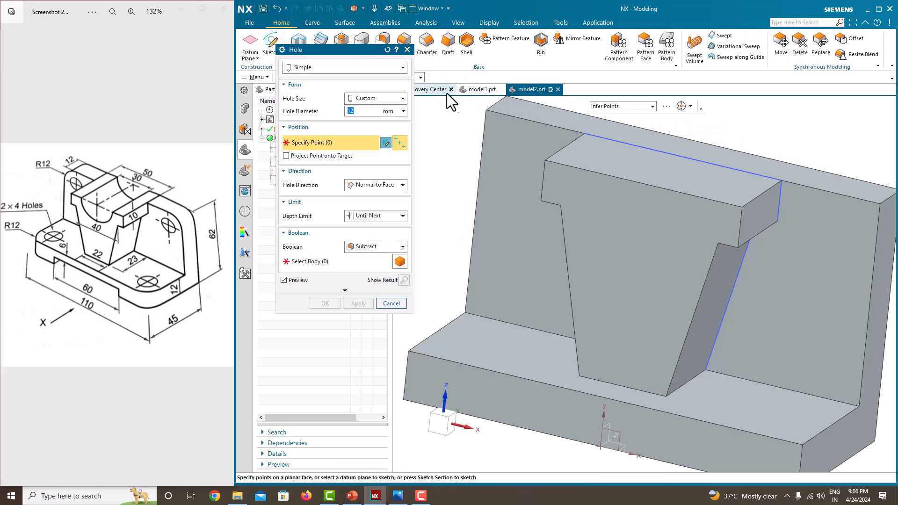
pyautogui.moveTo(373, 50); pyautogui.dragTo(323, 51)
pyautogui.click(403, 78)
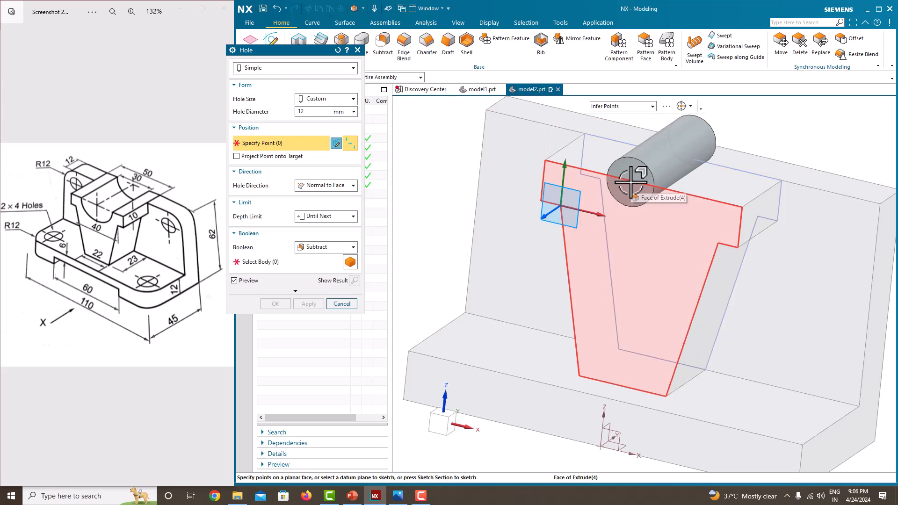
pyautogui.click(633, 185)
# Step: Set the hole centre's position to 20 mm horizontally and 10 mm vertically from the ledge's inner corner
pyautogui.moveTo(634, 186); pyautogui.dragTo(677, 201, button='middle')
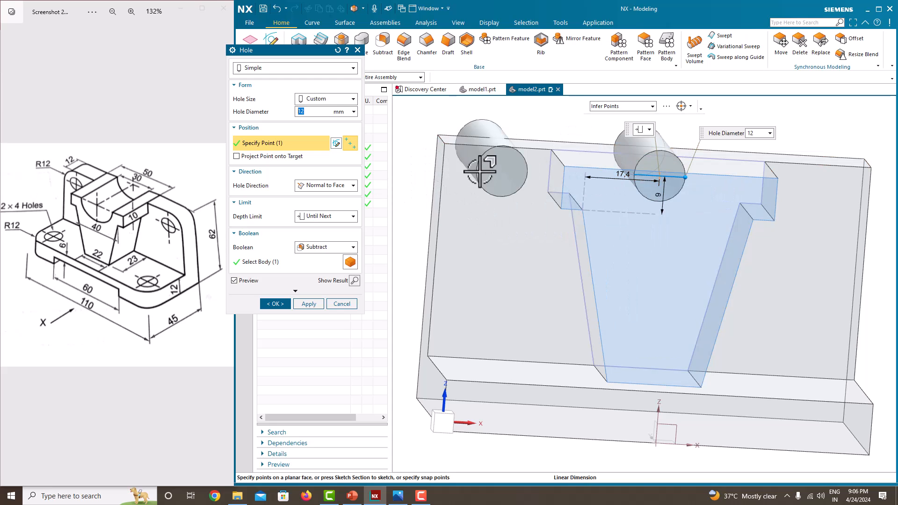
pyautogui.click(622, 175)
pyautogui.click(623, 176)
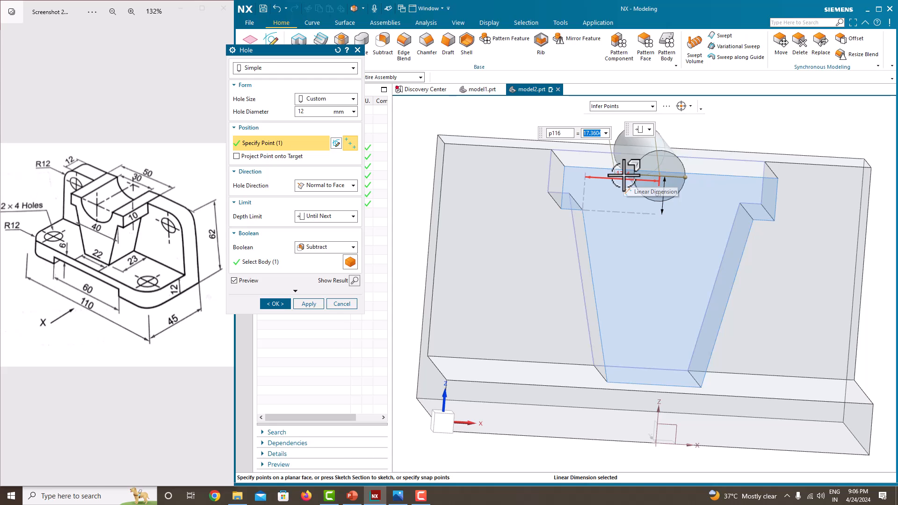
pyautogui.press('Return')
pyautogui.moveTo(645, 243); pyautogui.dragTo(694, 238, button='middle')
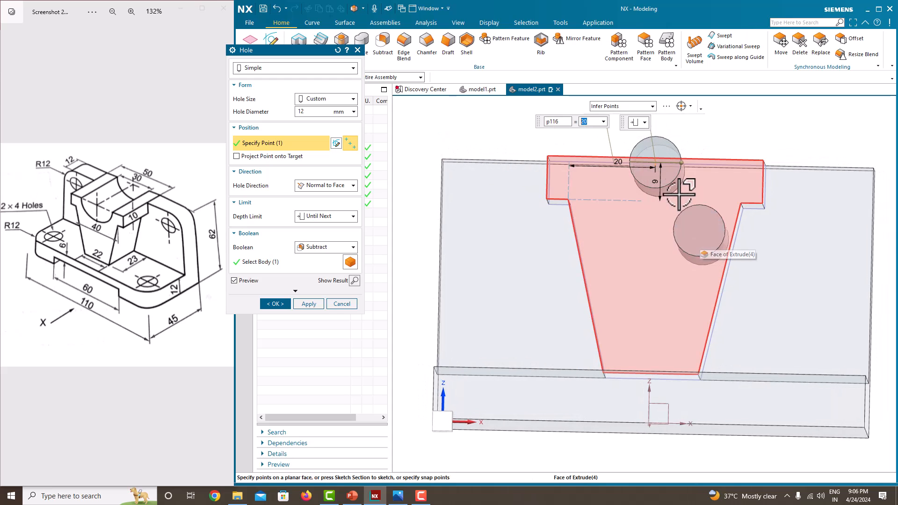
pyautogui.click(658, 180)
pyautogui.press('Return')
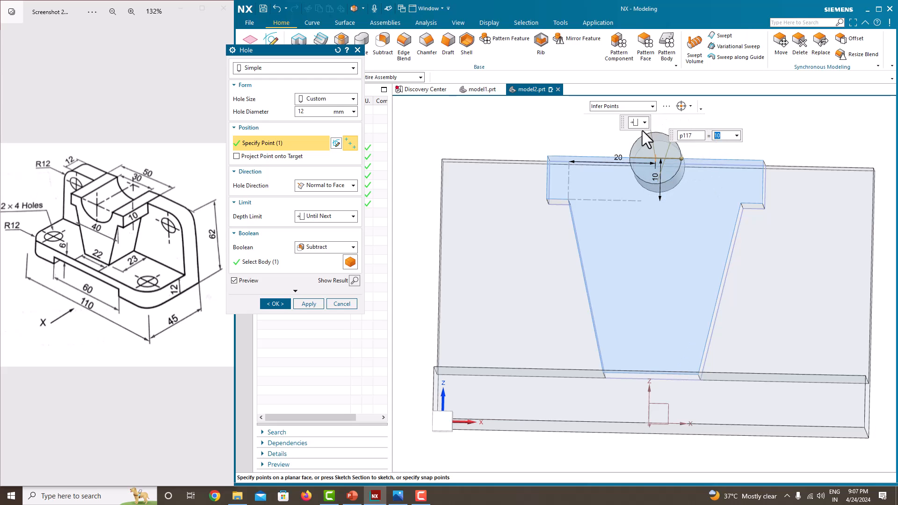
# Step: Set the hole diameter to 30 mm and create the hole with the Until Next depth limit
pyautogui.click(304, 112)
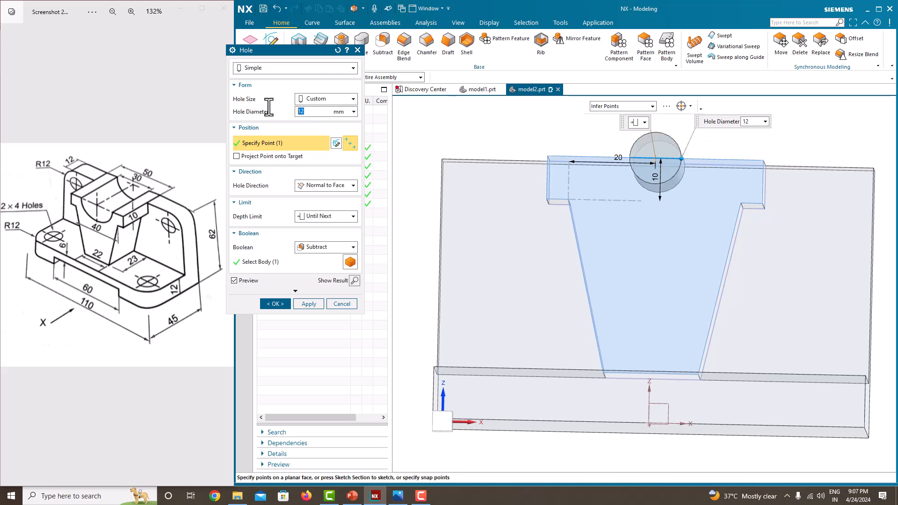
pyautogui.write('30')
pyautogui.press('Return')
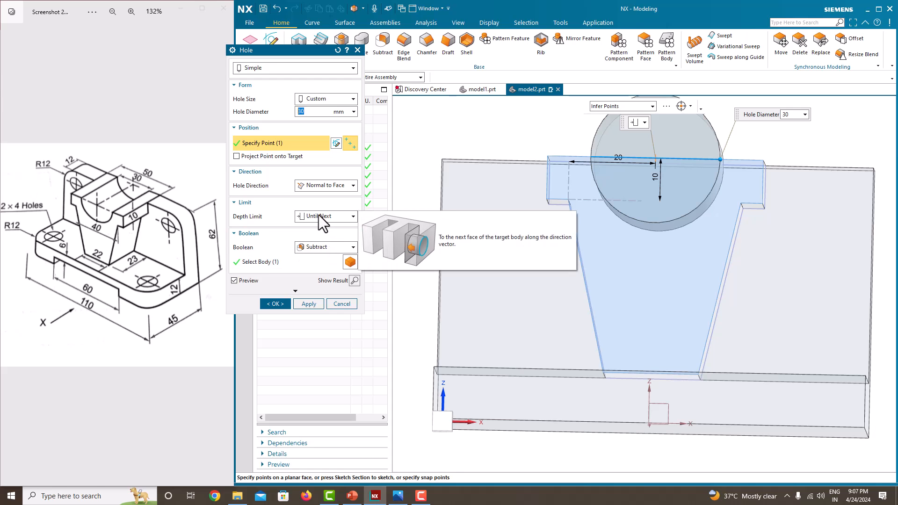
pyautogui.click(278, 304)
pyautogui.moveTo(593, 251); pyautogui.dragTo(643, 155, button='middle')
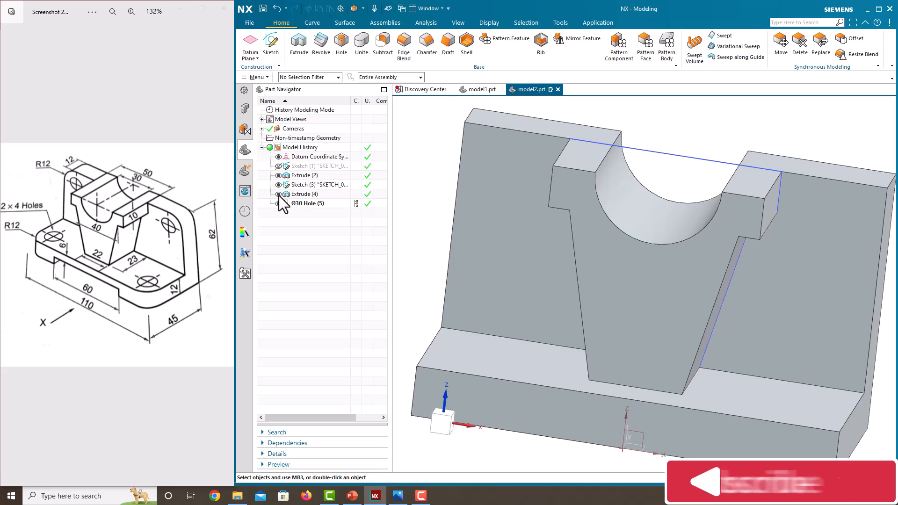
# Step: Hide the sketch of the support profile
pyautogui.moveTo(602, 279); pyautogui.dragTo(616, 279, button='middle')
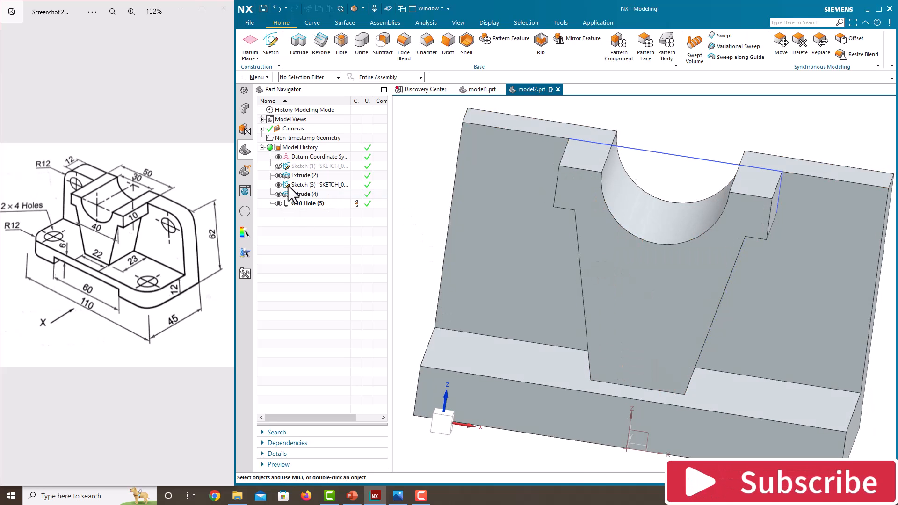
pyautogui.click(279, 184)
pyautogui.moveTo(551, 236)
pyautogui.mouseDown(button='middle')
pyautogui.moveTo(581, 227)
pyautogui.moveTo(553, 274)
pyautogui.mouseUp(button='middle')
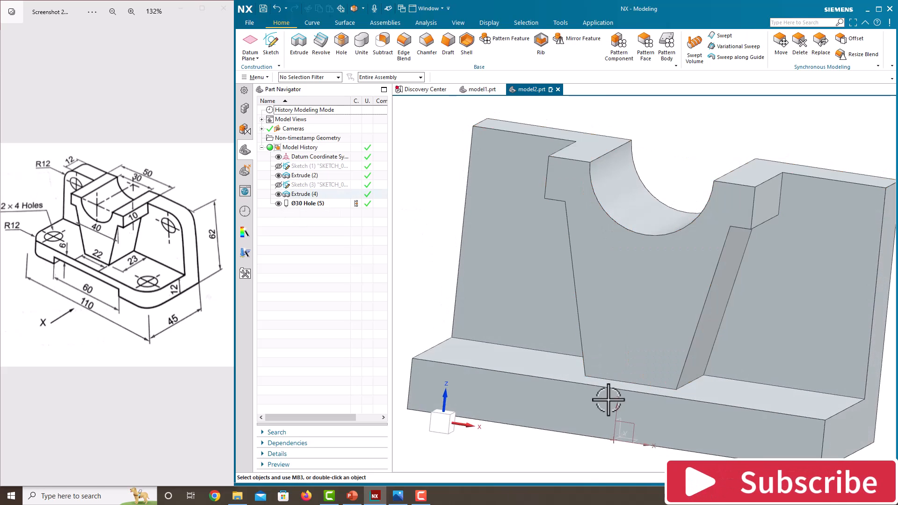
# Step: Blend the back plate's two upper corner edges and the base's two front vertical corner edges with a 12 mm radius
pyautogui.scroll(-2, 466, 221)
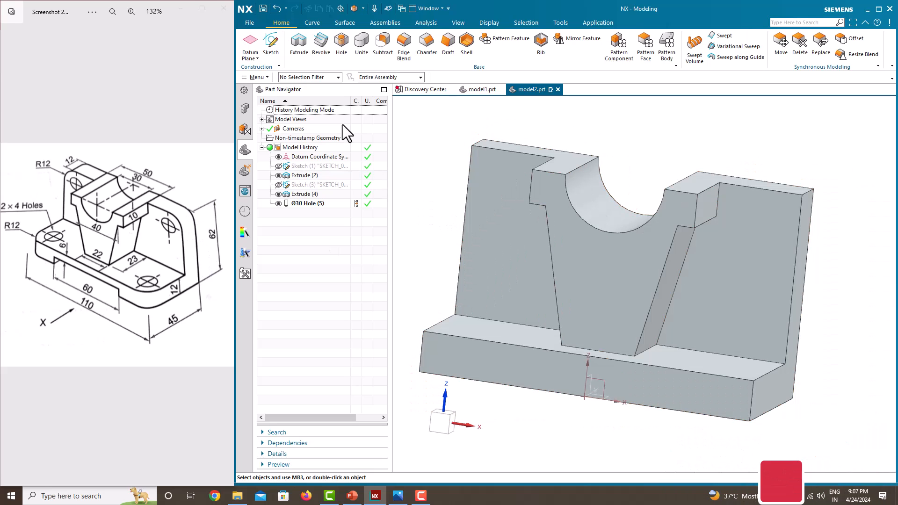
pyautogui.click(400, 47)
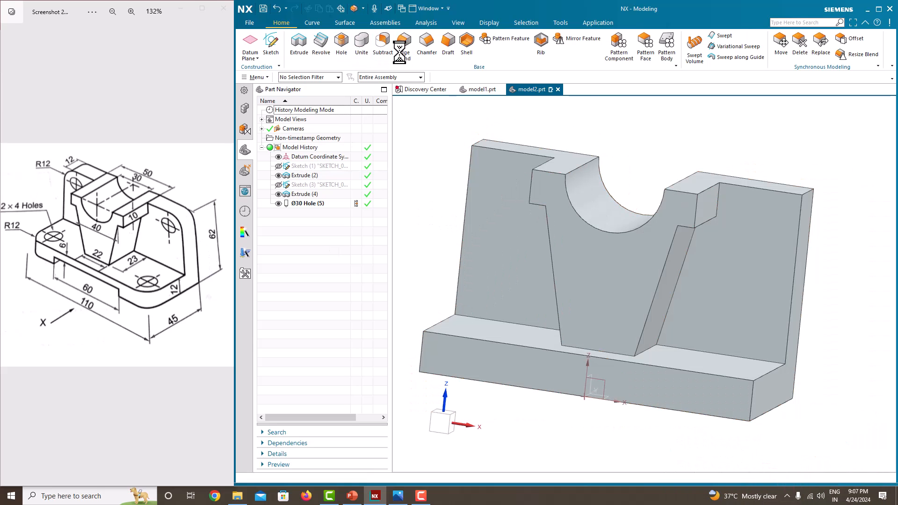
pyautogui.click(480, 139)
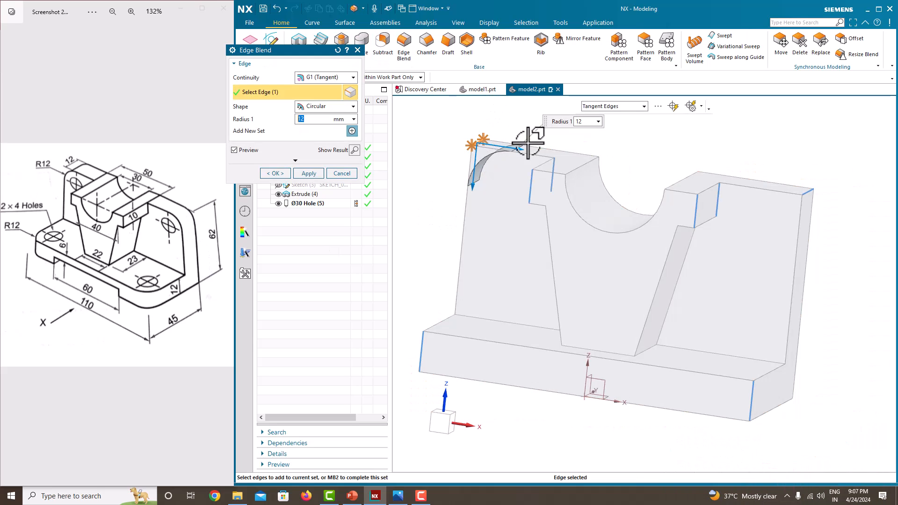
pyautogui.click(806, 192)
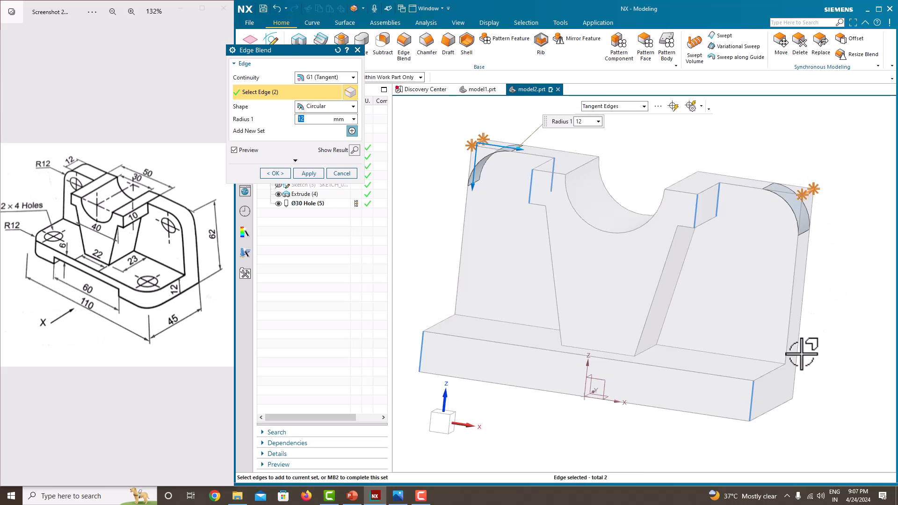
pyautogui.click(751, 405)
pyautogui.click(422, 353)
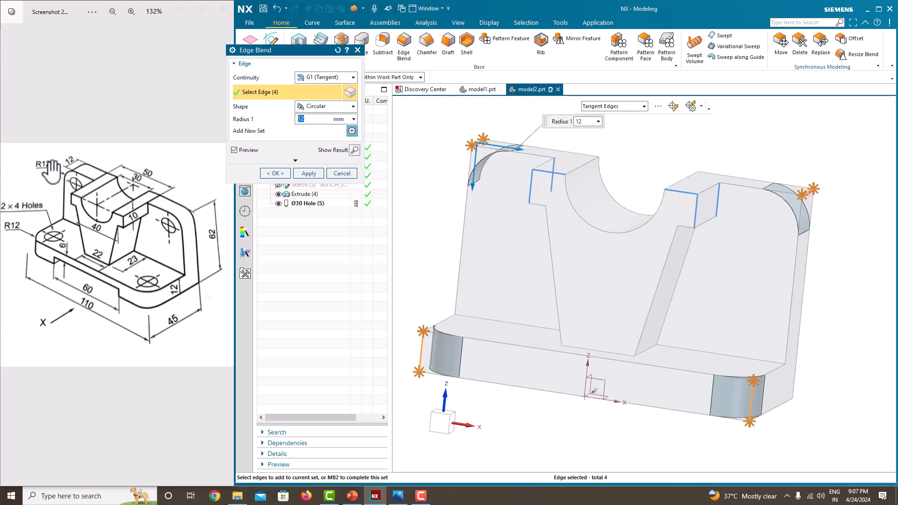
pyautogui.click(276, 173)
# Step: Start a simple subtracting hole with its four centre points at the arc centres of the blended base and back plate corners
pyautogui.moveTo(584, 290); pyautogui.dragTo(576, 311, button='middle')
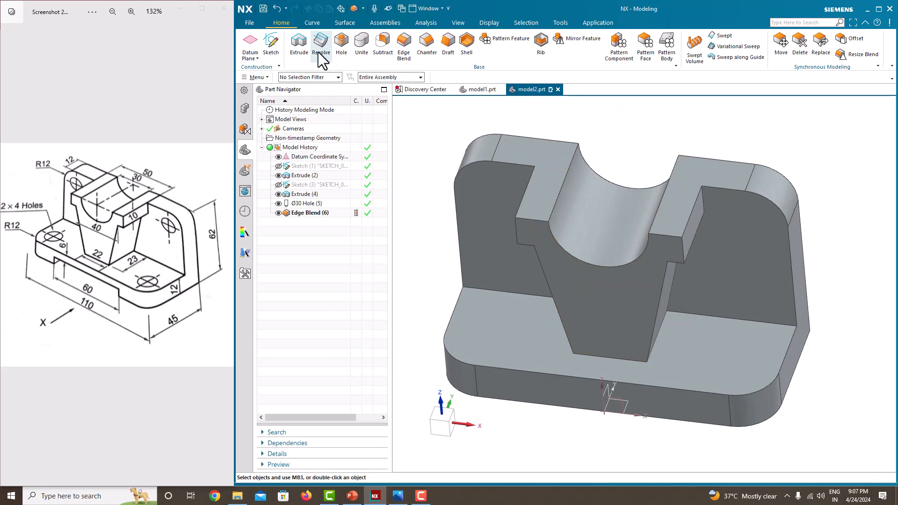
pyautogui.click(334, 46)
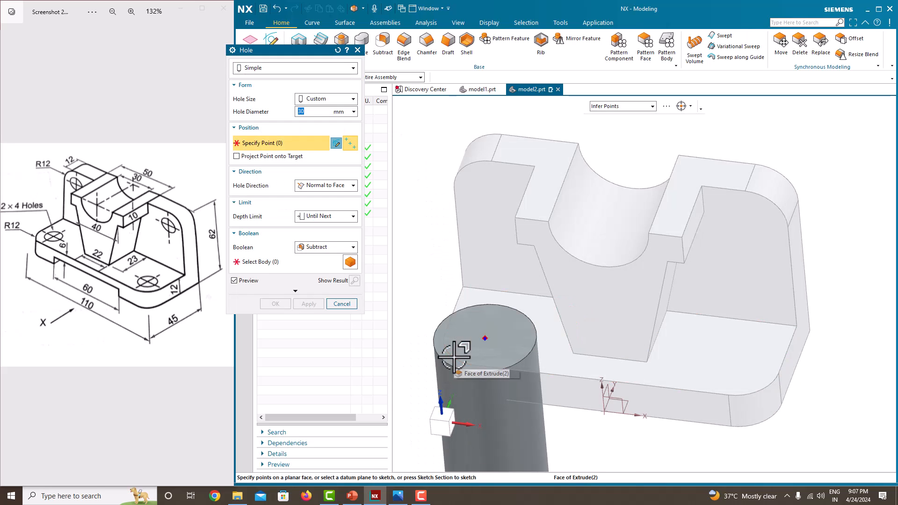
pyautogui.click(453, 357)
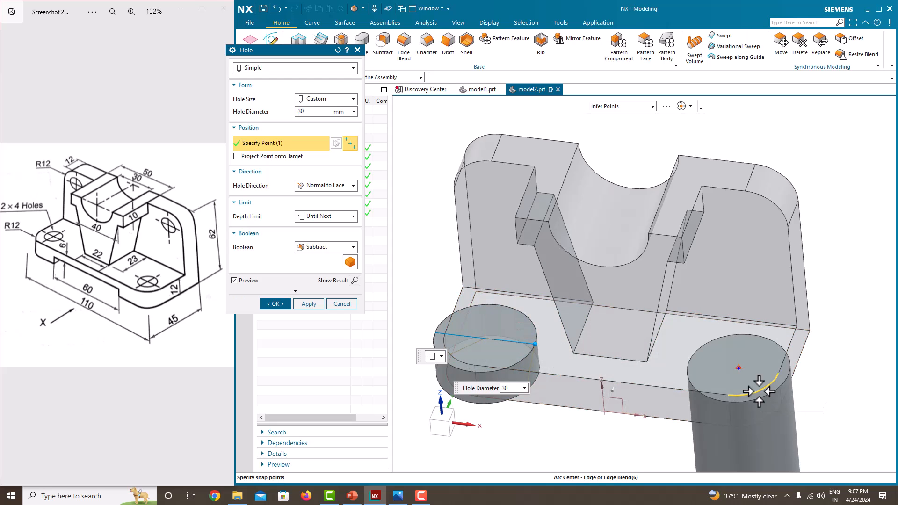
pyautogui.click(769, 398)
pyautogui.click(777, 201)
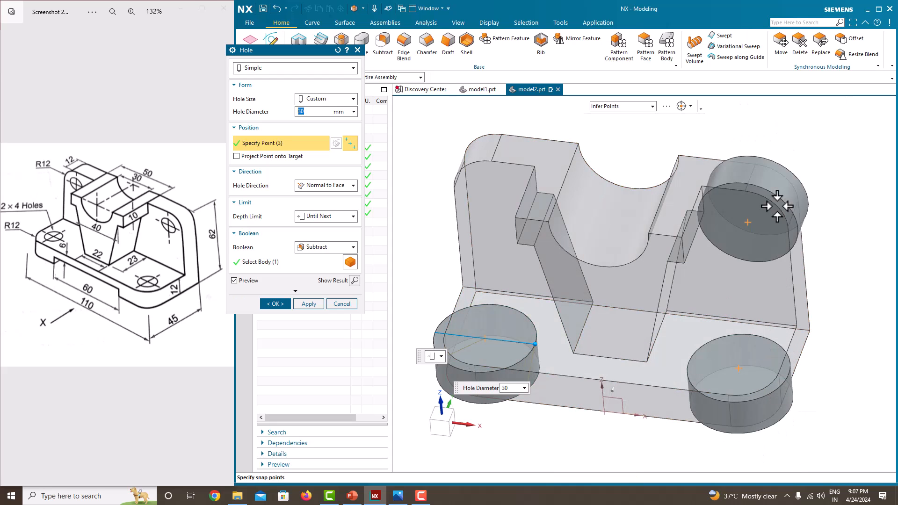
pyautogui.click(468, 165)
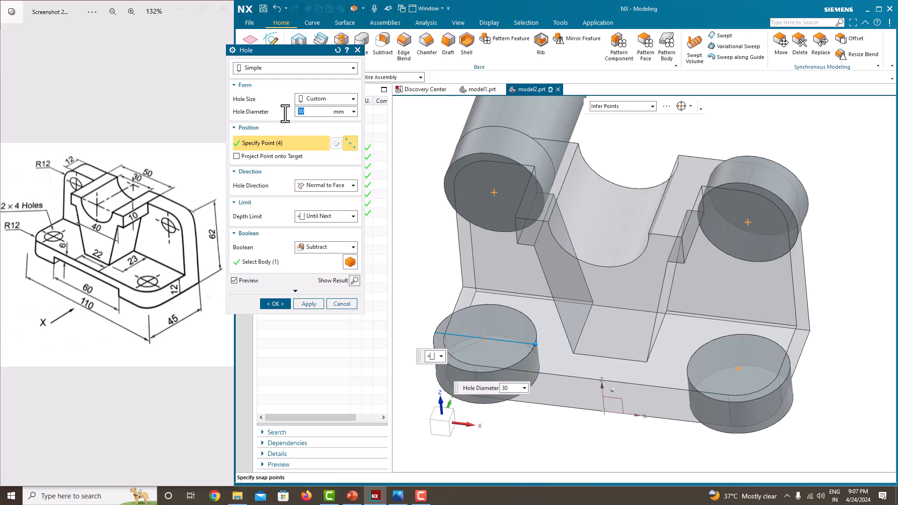
# Step: Set the hole diameter to 12 mm as given in the reference drawing and create the four holes
pyautogui.moveTo(13, 234); pyautogui.dragTo(43, 232)
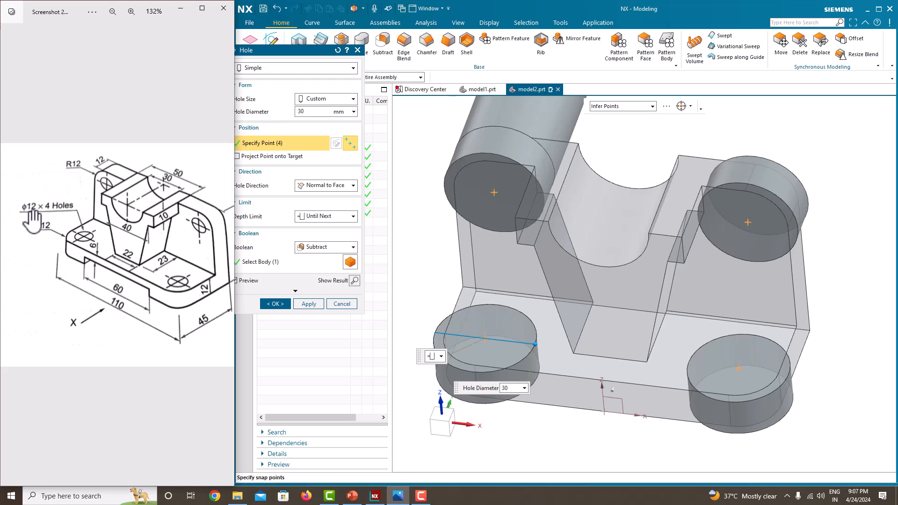
pyautogui.click(311, 114)
pyautogui.write('12')
pyautogui.press('Return')
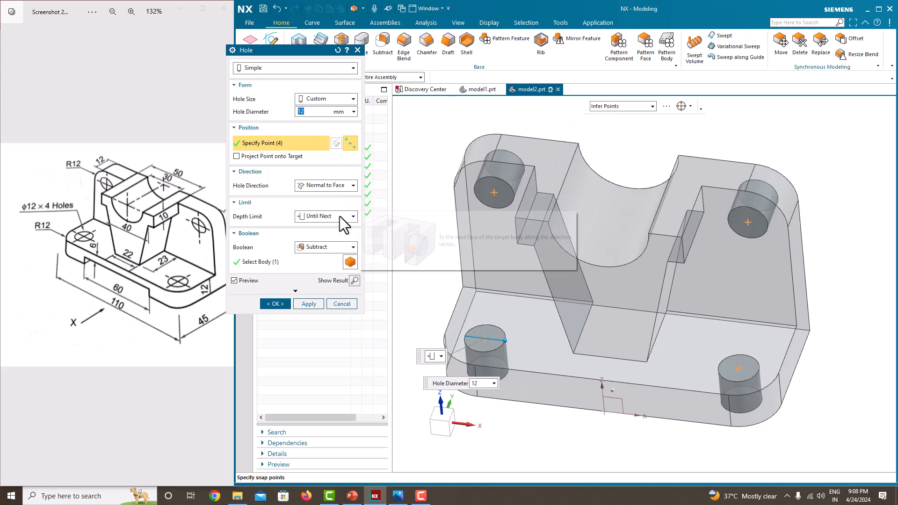
pyautogui.click(282, 307)
# Step: Start a new sketch on the front face of the base
pyautogui.moveTo(457, 260)
pyautogui.mouseDown(button='middle')
pyautogui.moveTo(441, 250)
pyautogui.moveTo(646, 300)
pyautogui.moveTo(685, 322)
pyautogui.moveTo(675, 307)
pyautogui.mouseUp(button='middle')
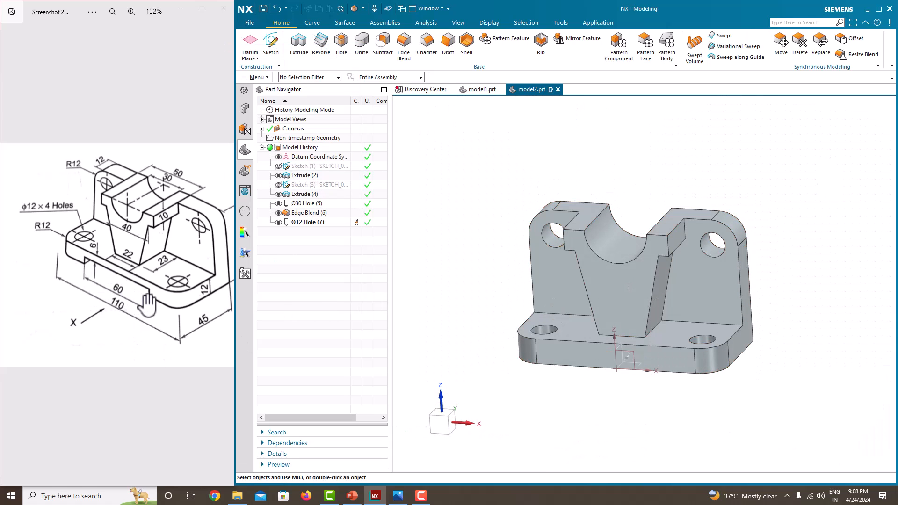
pyautogui.click(274, 50)
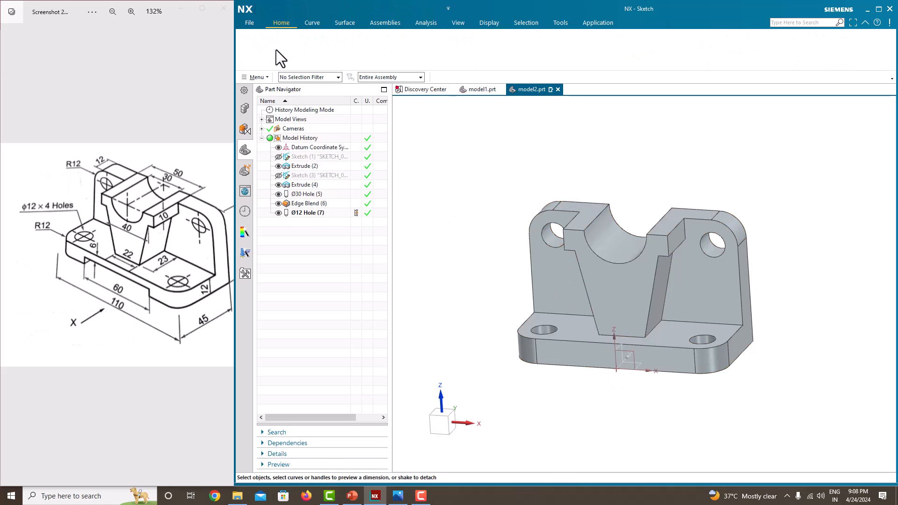
pyautogui.click(575, 351)
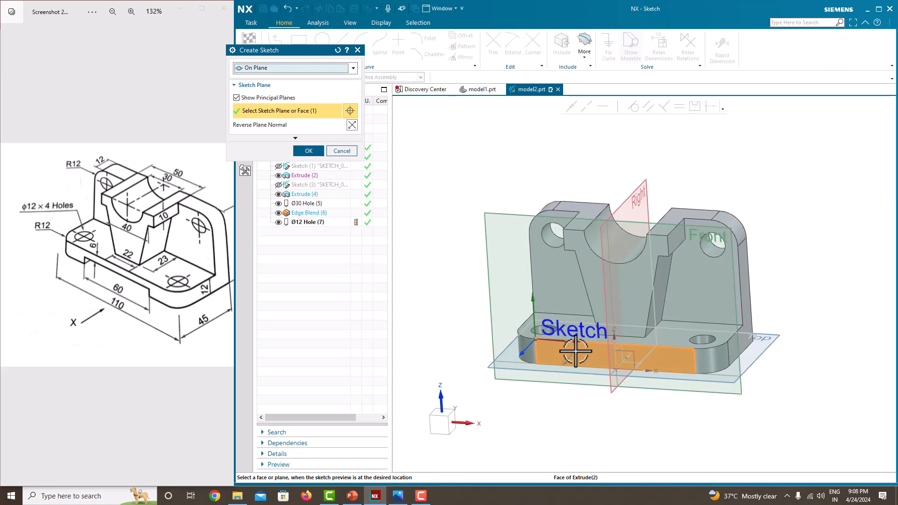
pyautogui.click(308, 151)
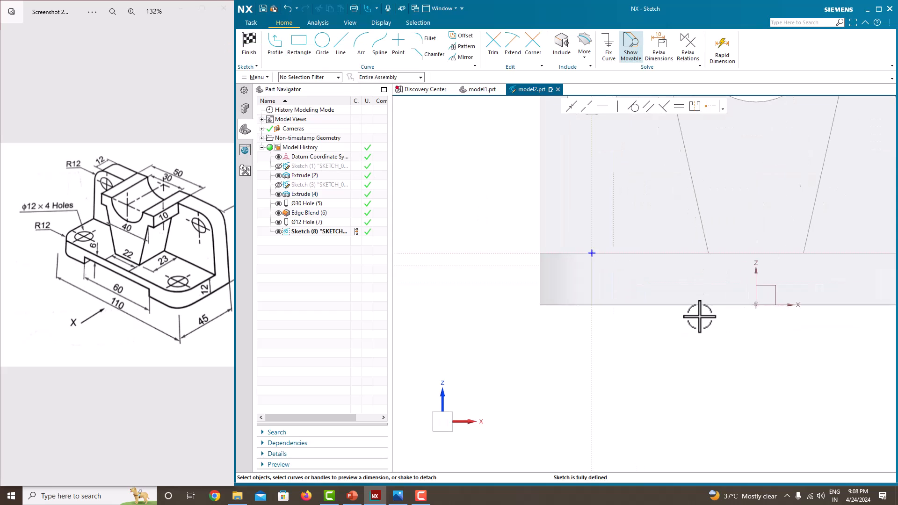
pyautogui.scroll(-1, 699, 316)
pyautogui.scroll(4, 854, 297)
pyautogui.scroll(-4, 610, 310)
pyautogui.scroll(2, 525, 337)
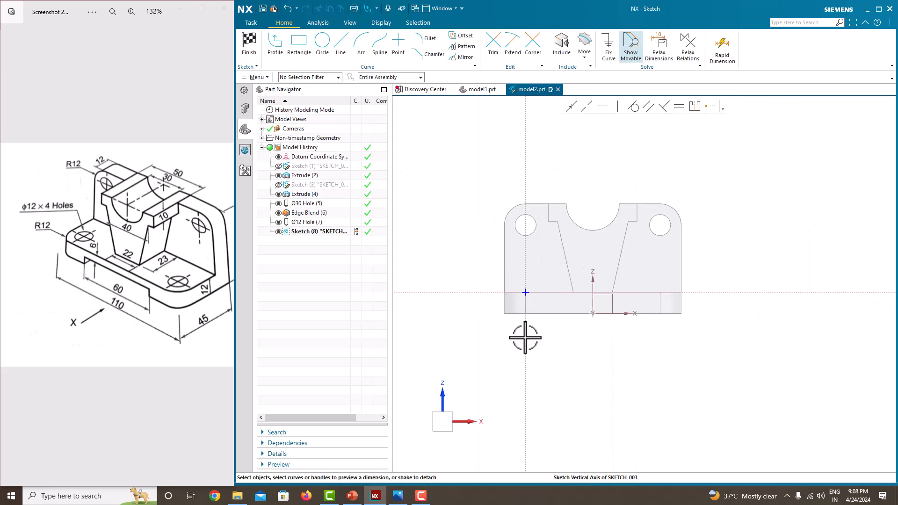
# Step: Draw a 75 mm vertical centre line from the datum origin up past the semicircular cut-out and dimension its length
pyautogui.click(336, 55)
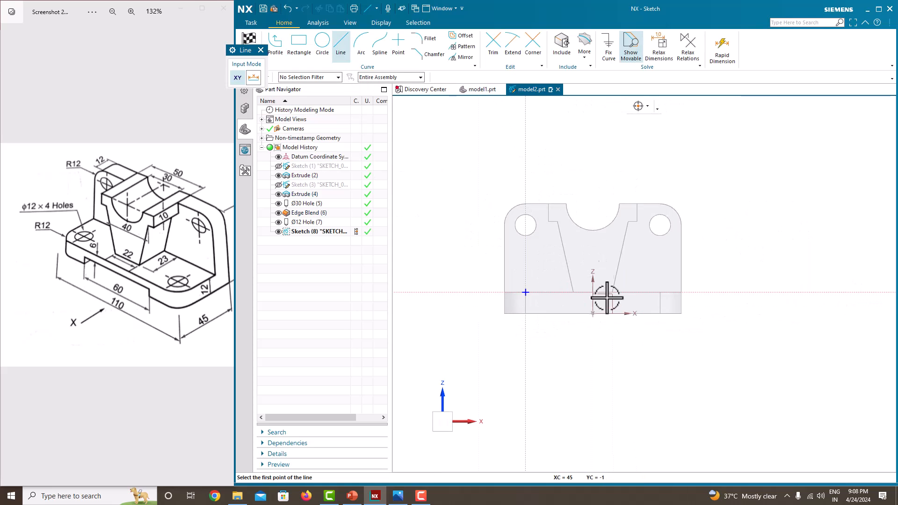
pyautogui.click(593, 313)
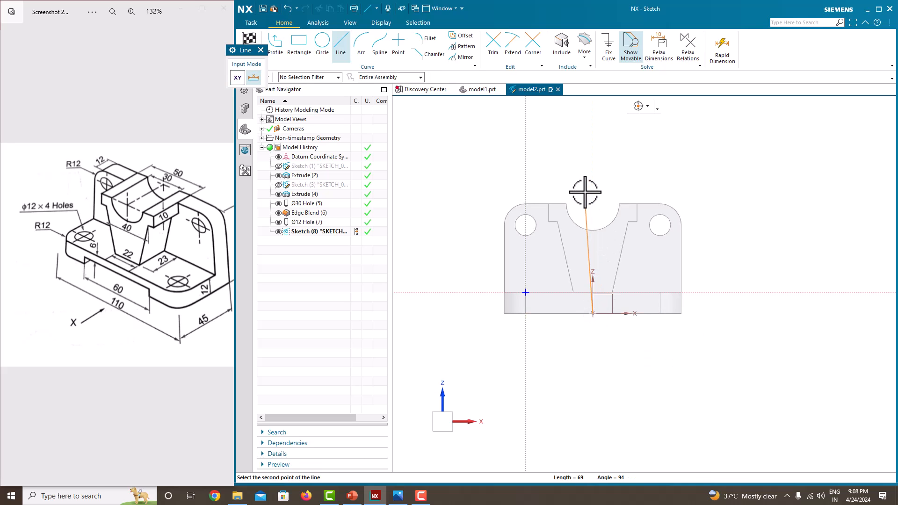
pyautogui.click(592, 181)
pyautogui.press('Escape')
pyautogui.click(592, 195)
pyautogui.click(611, 249)
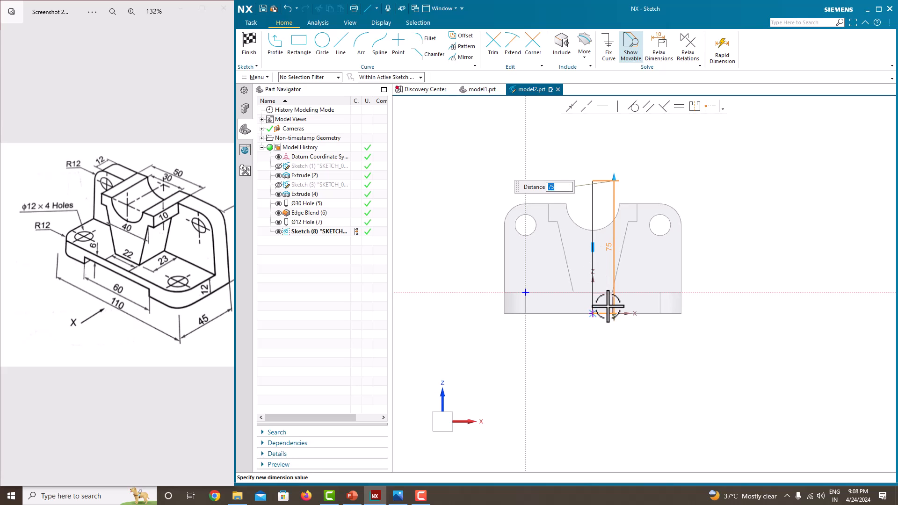
pyautogui.click(744, 235)
# Step: Fix the vertical centre line in place and convert it to a reference line
pyautogui.click(594, 198)
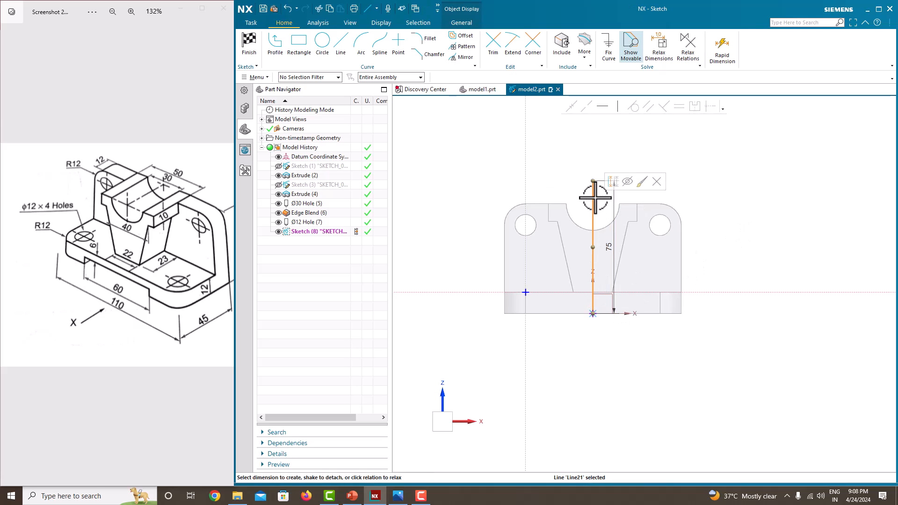
pyautogui.click(607, 56)
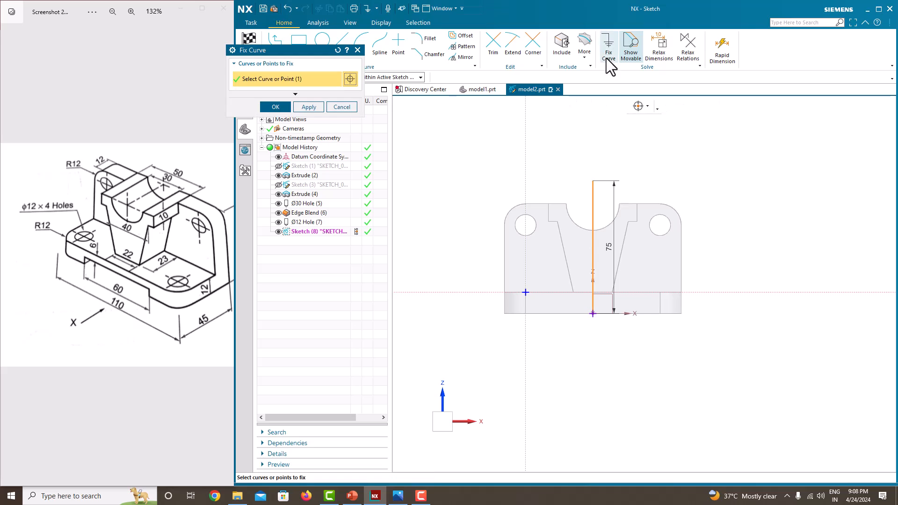
pyautogui.click(283, 107)
pyautogui.click(595, 198)
pyautogui.rightClick(596, 200)
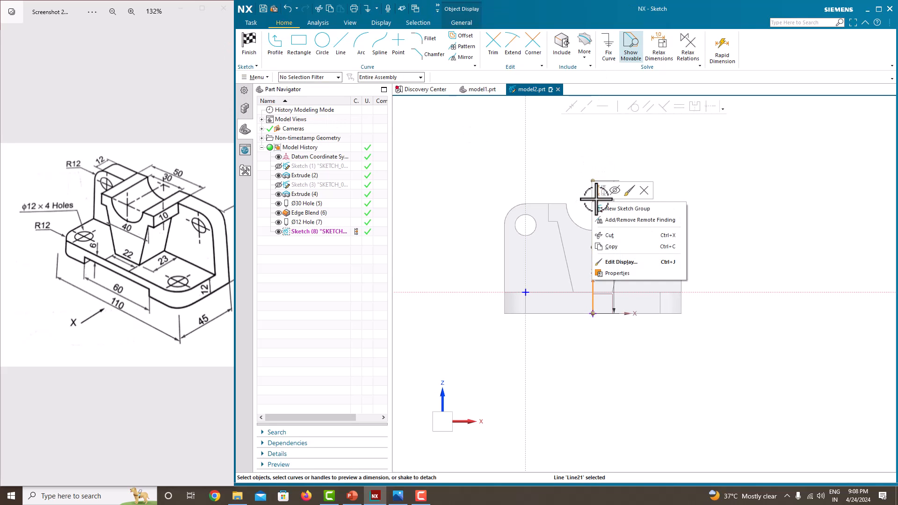
pyautogui.click(598, 194)
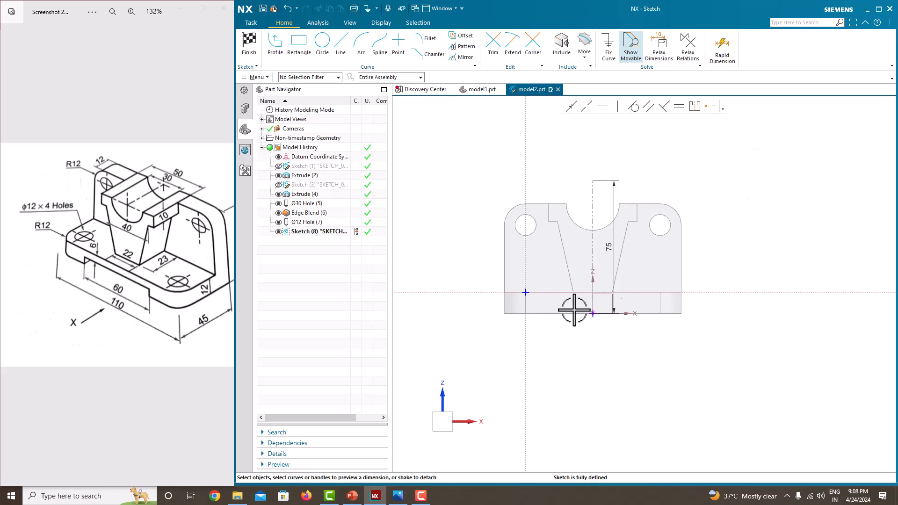
# Step: Draw a rectangle across the centre line with its lower side on the base's bottom edge, using the Entire Assembly selection scope
pyautogui.scroll(1, 539, 317)
pyautogui.click(300, 43)
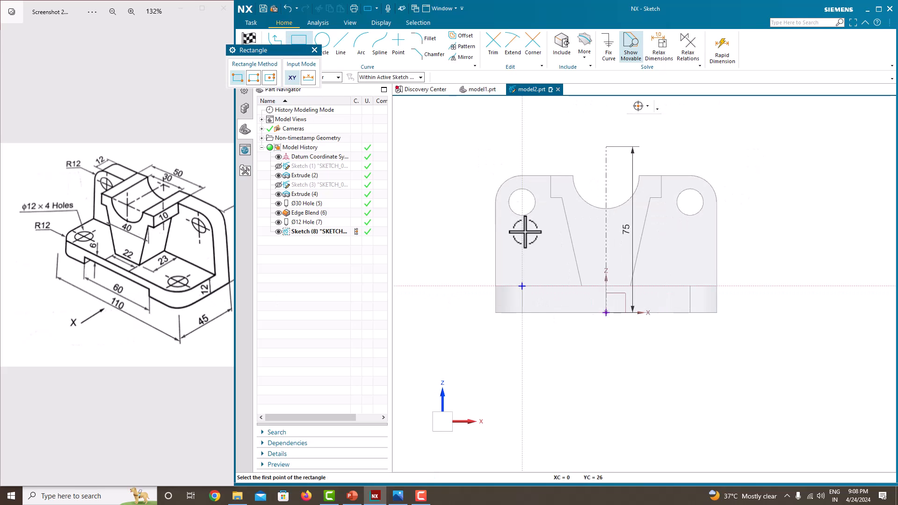
pyautogui.click(375, 77)
pyautogui.click(375, 89)
pyautogui.scroll(2, 538, 304)
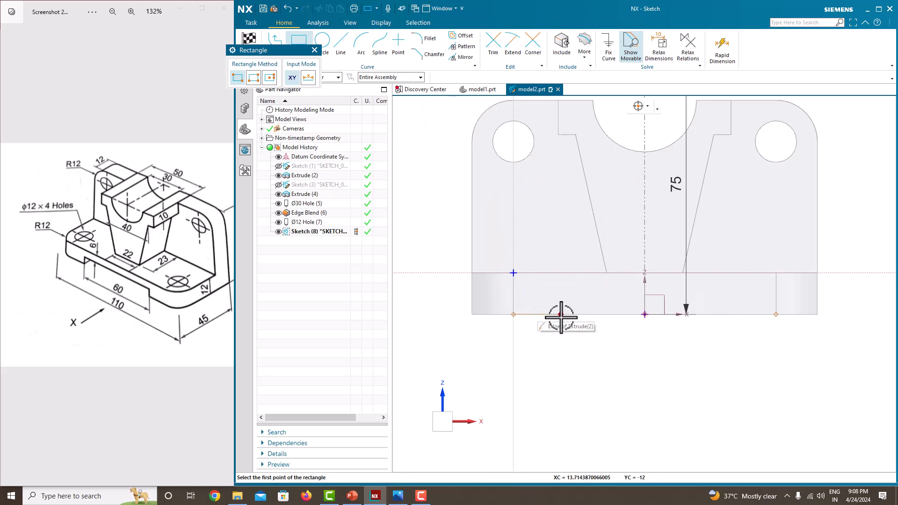
pyautogui.click(561, 314)
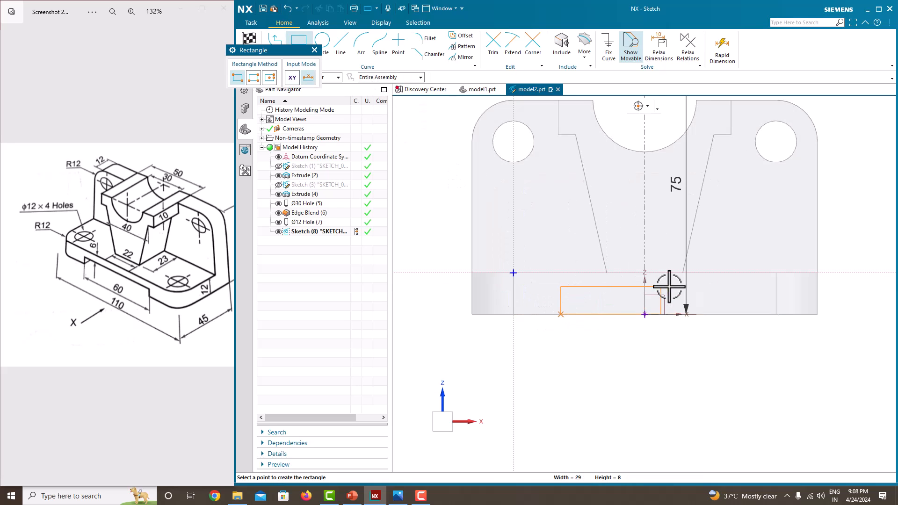
pyautogui.click(750, 291)
pyautogui.press('Escape')
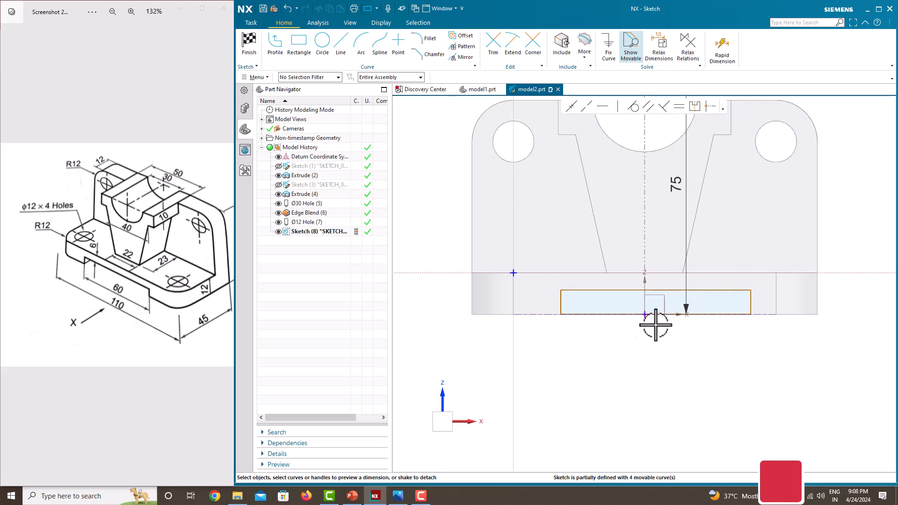
# Step: Dimension the rectangle 60 mm wide and 6 mm high
pyautogui.click(705, 291)
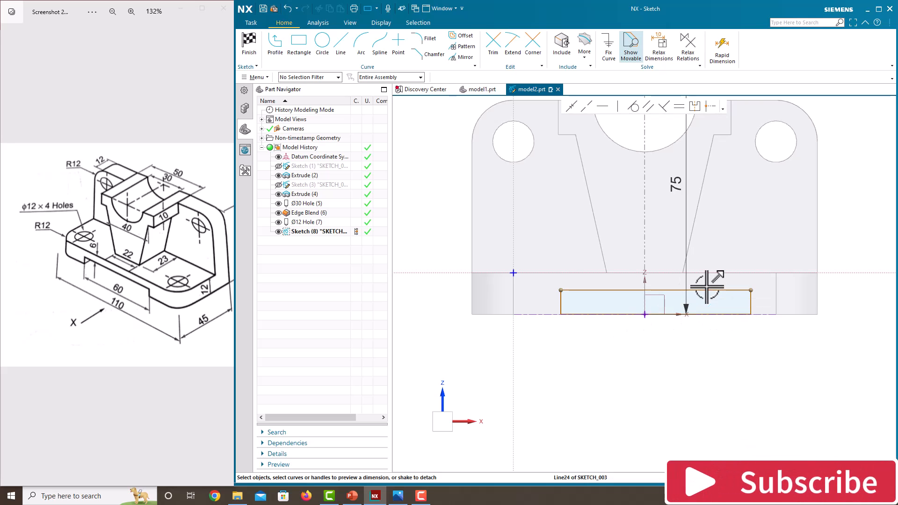
pyautogui.click(661, 256)
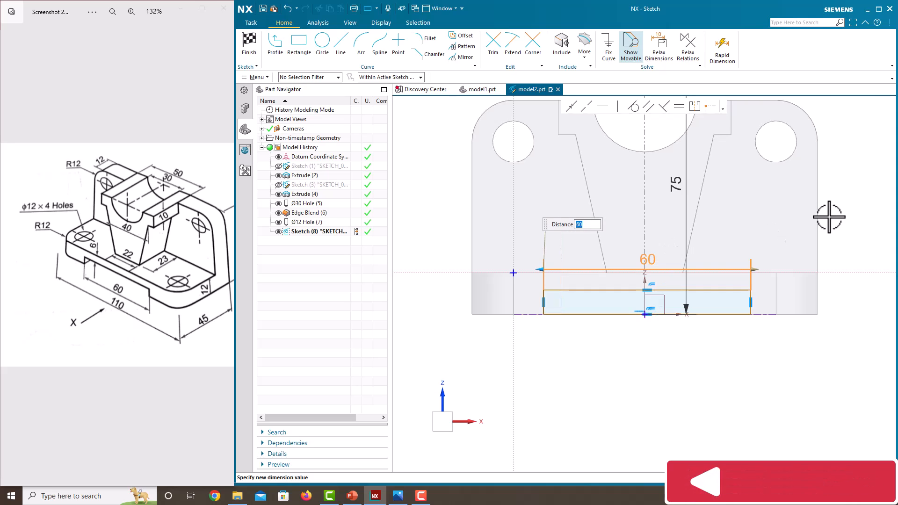
pyautogui.press('Return')
pyautogui.click(753, 303)
pyautogui.click(788, 301)
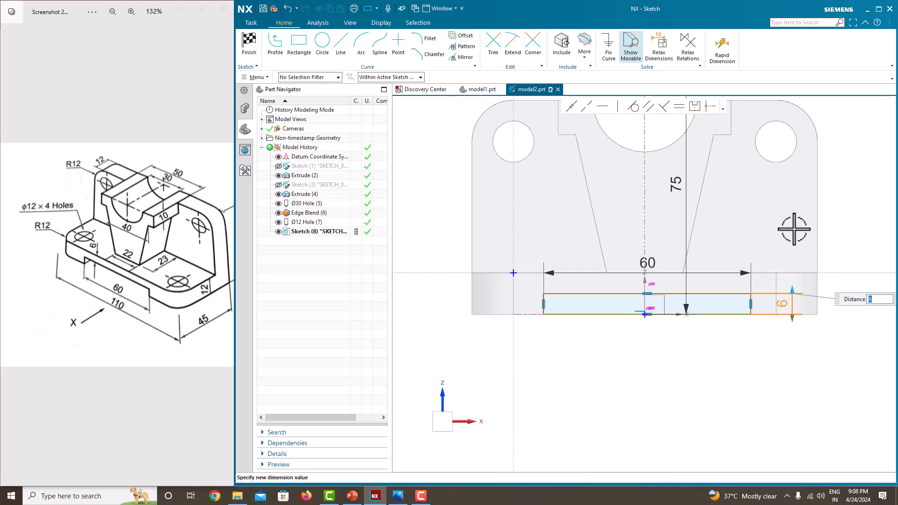
pyautogui.press('Return')
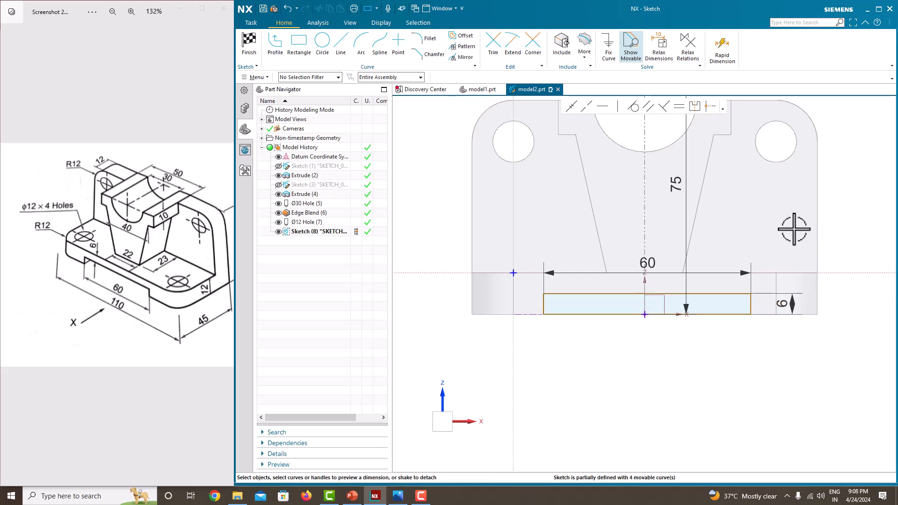
pyautogui.click(751, 303)
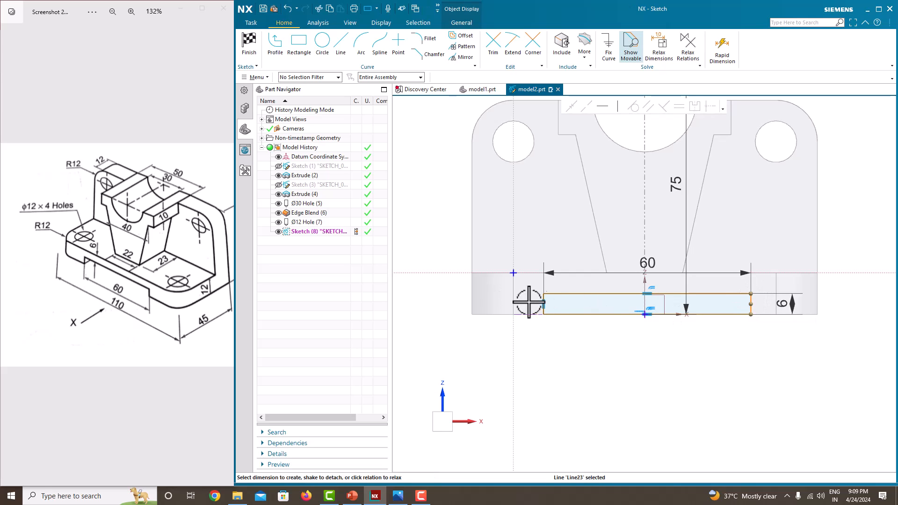
pyautogui.click(643, 222)
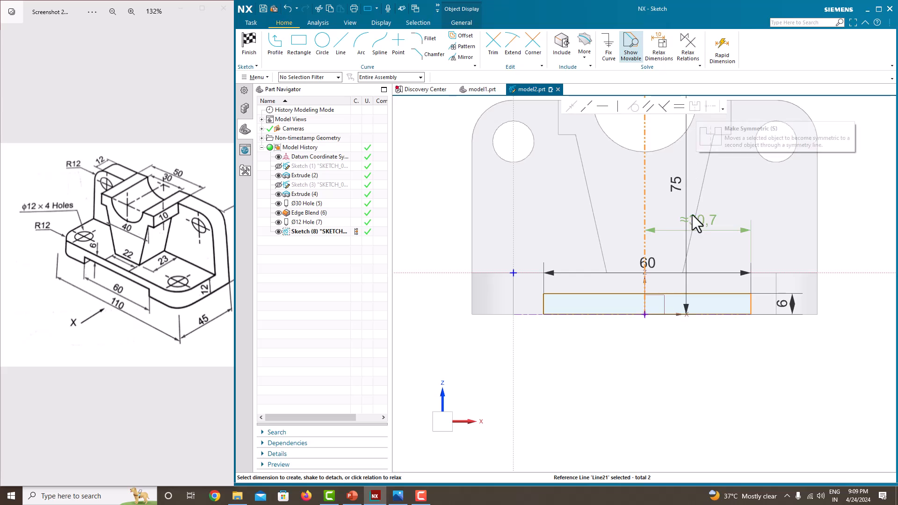
pyautogui.press('Escape')
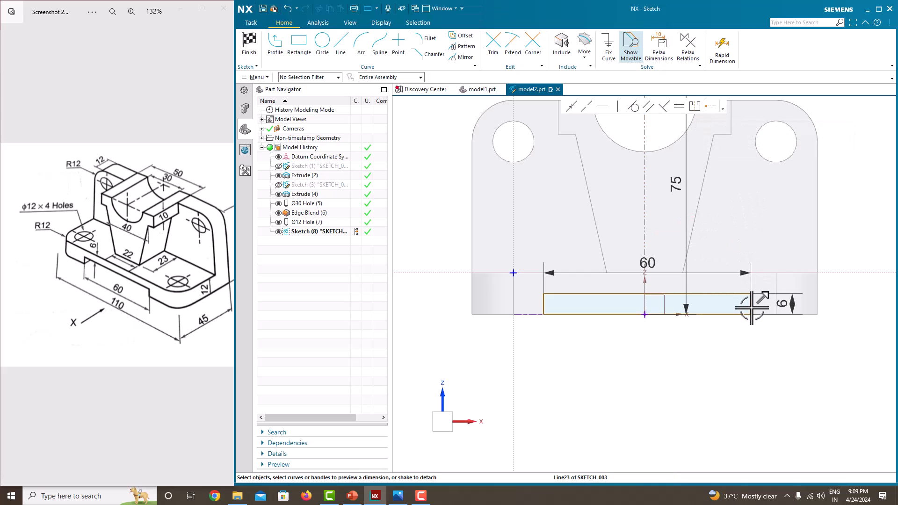
# Step: Make the slot rectangle's two upper corners symmetric about the vertical centre line, accept the proposed solution, and finish the sketch
pyautogui.click(543, 293)
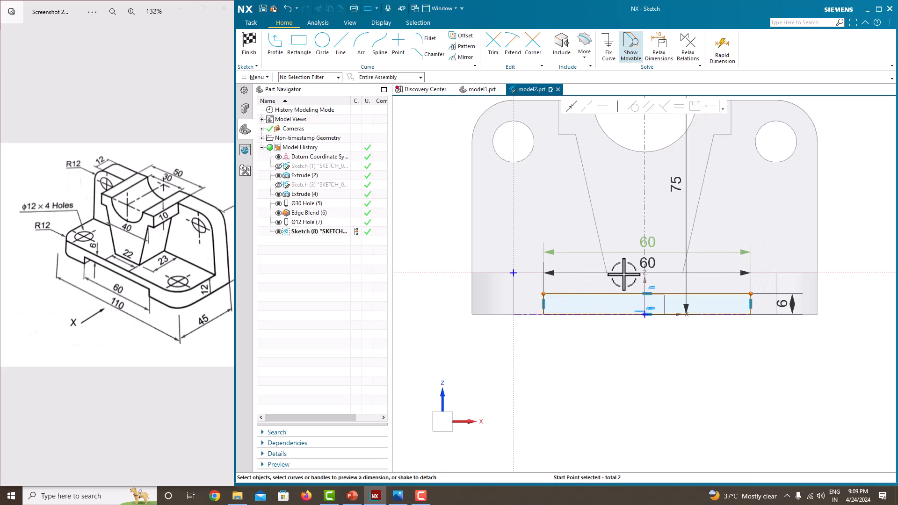
pyautogui.click(660, 176)
pyautogui.click(695, 106)
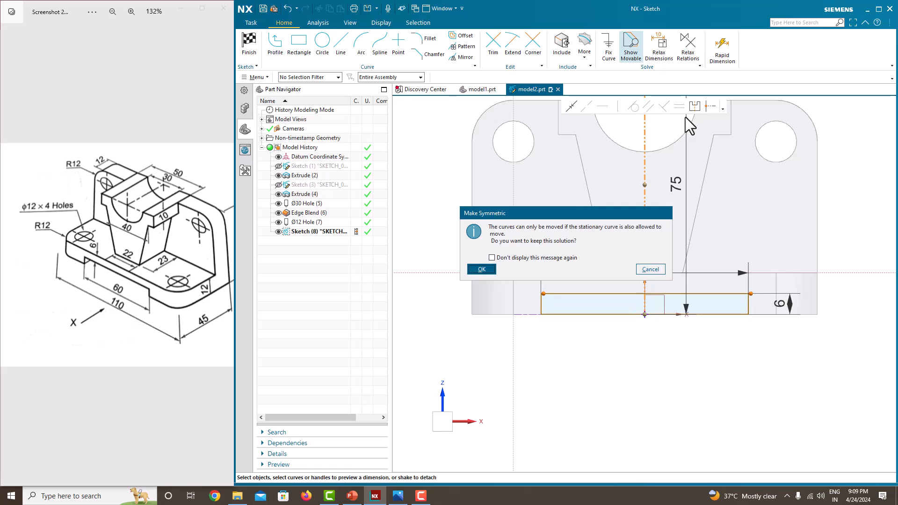
pyautogui.click(490, 268)
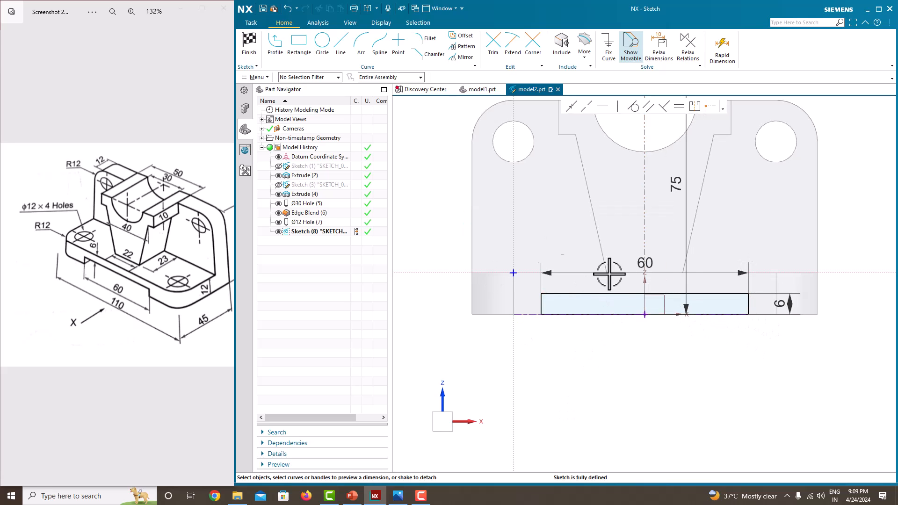
pyautogui.rightClick(431, 184)
pyautogui.click(538, 183)
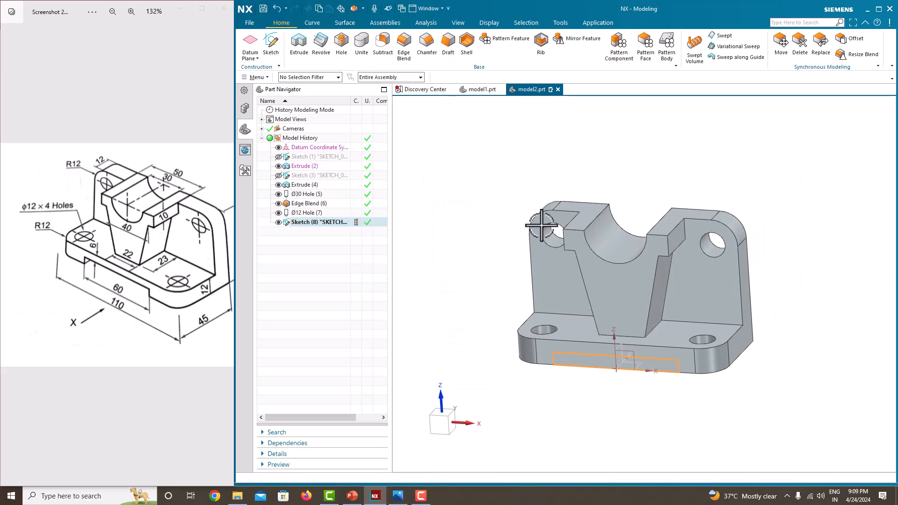
# Step: Extrude the slot rectangle into the base as a subtraction, starting at 0 mm and ending at Until Next
pyautogui.click(298, 51)
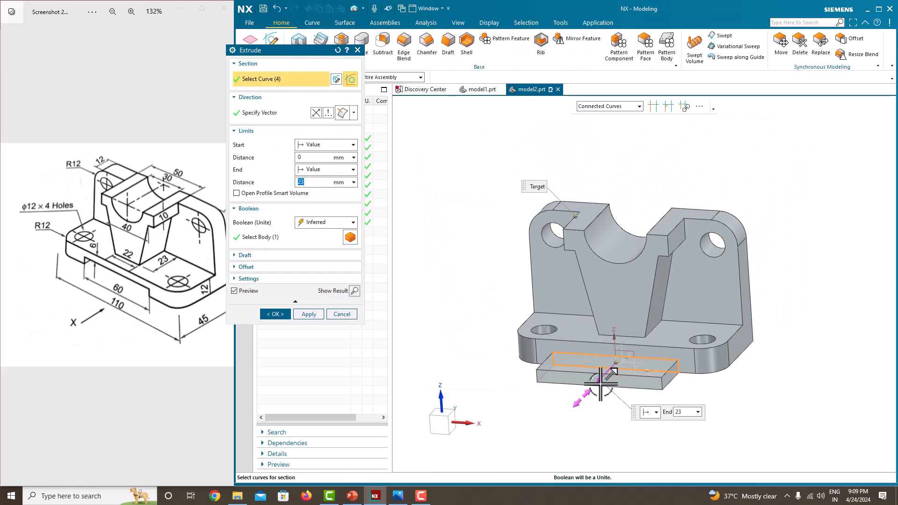
pyautogui.moveTo(625, 336); pyautogui.dragTo(627, 333)
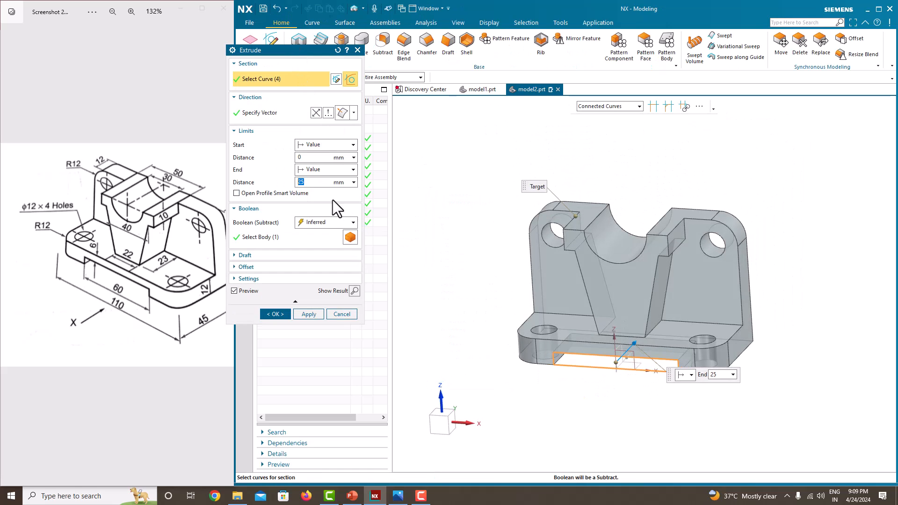
pyautogui.click(308, 172)
pyautogui.click(312, 211)
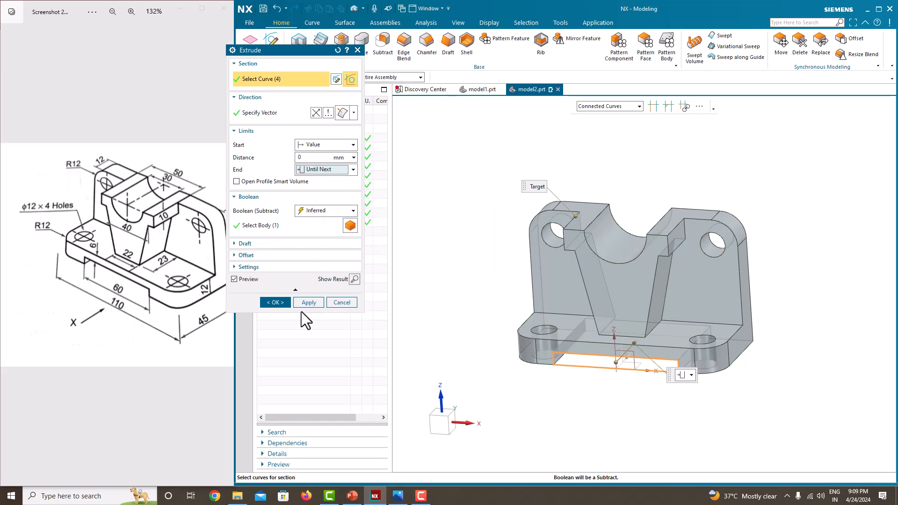
pyautogui.click(275, 303)
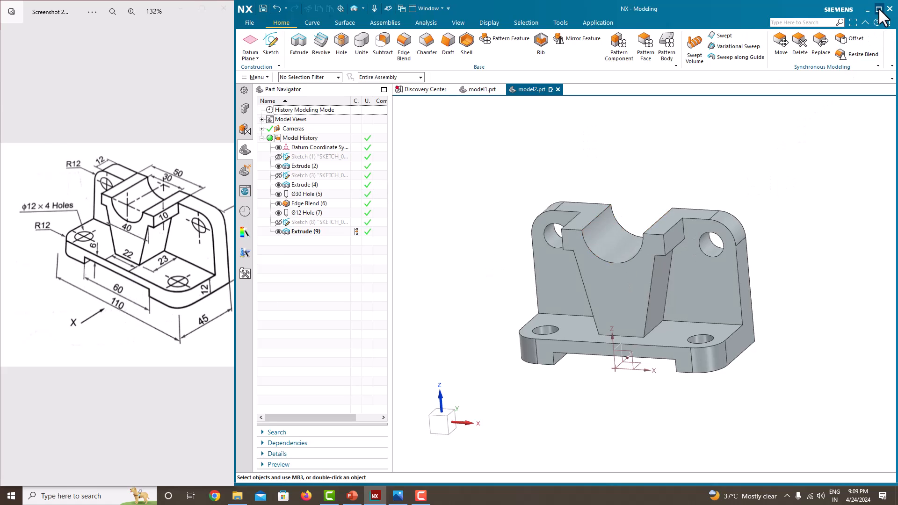
# Step: Maximize the modeling window and hide the datum coordinate system so that only the finished bracket is shown
pyautogui.click(878, 9)
pyautogui.moveTo(547, 191); pyautogui.dragTo(532, 218, button='middle')
pyautogui.click(42, 144)
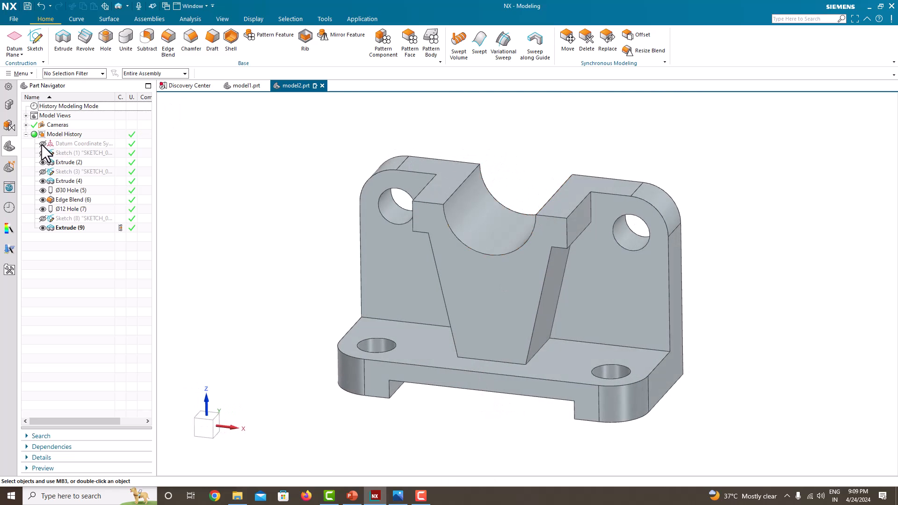
pyautogui.moveTo(373, 194); pyautogui.dragTo(380, 279, button='middle')
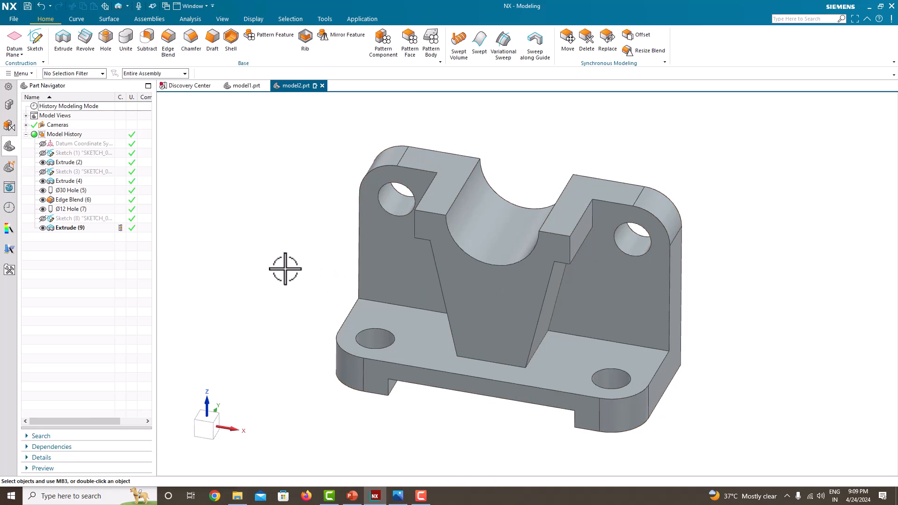